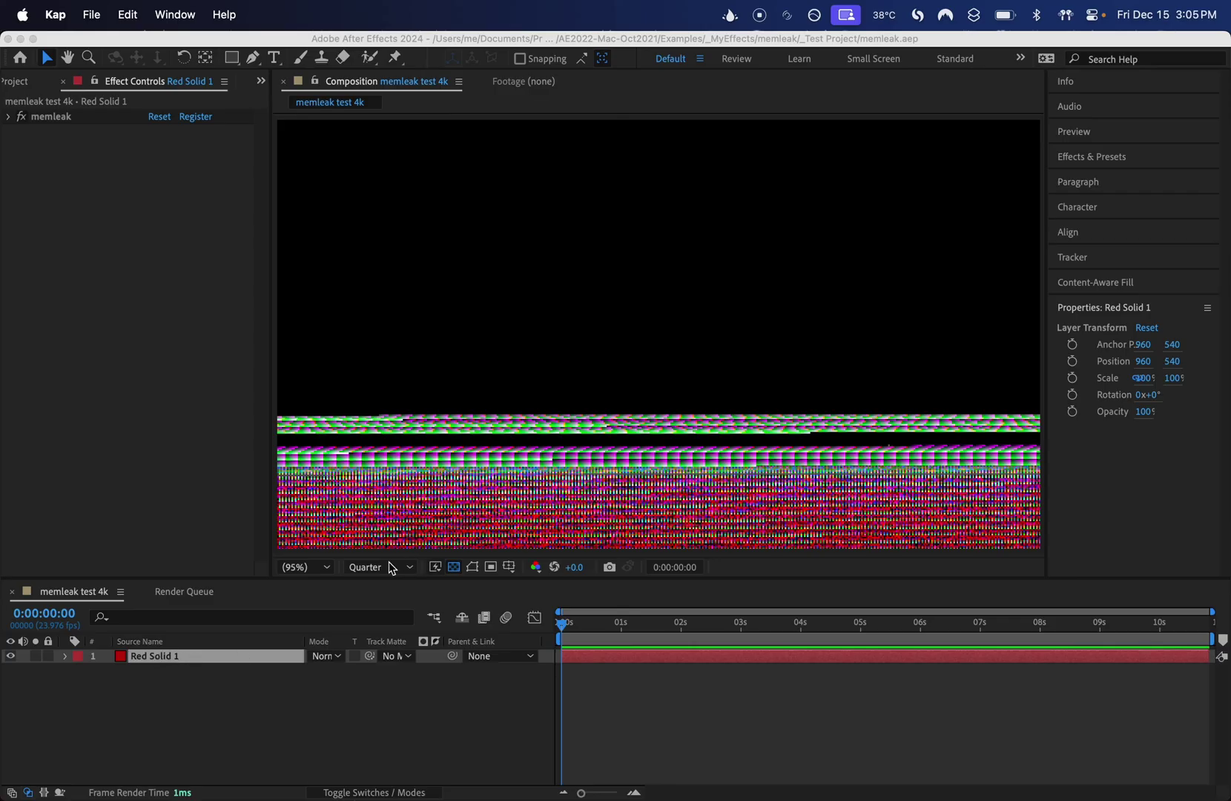
- Twirl open the memleak effect on Red Solid 1, then play and stop a preview
{"action": "left_click", "coordinate": [369, 575]}
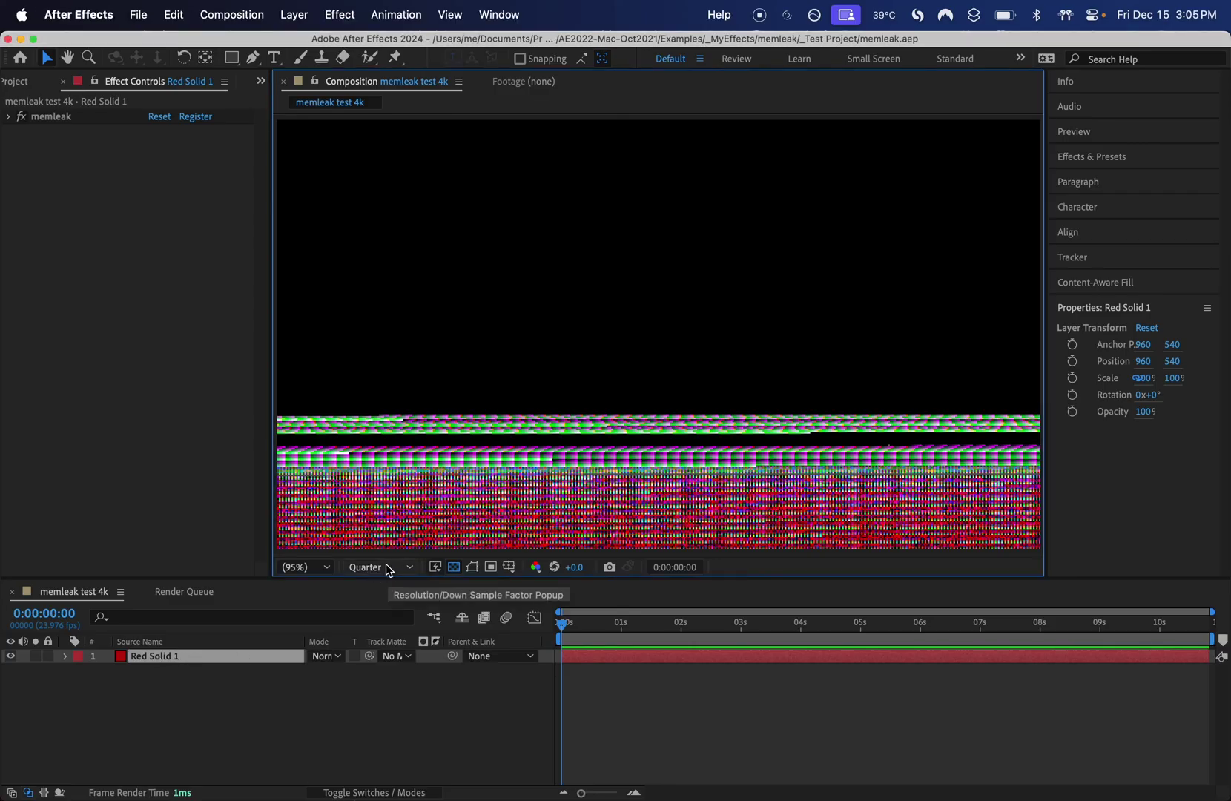
{"action": "left_click", "coordinate": [54, 120]}
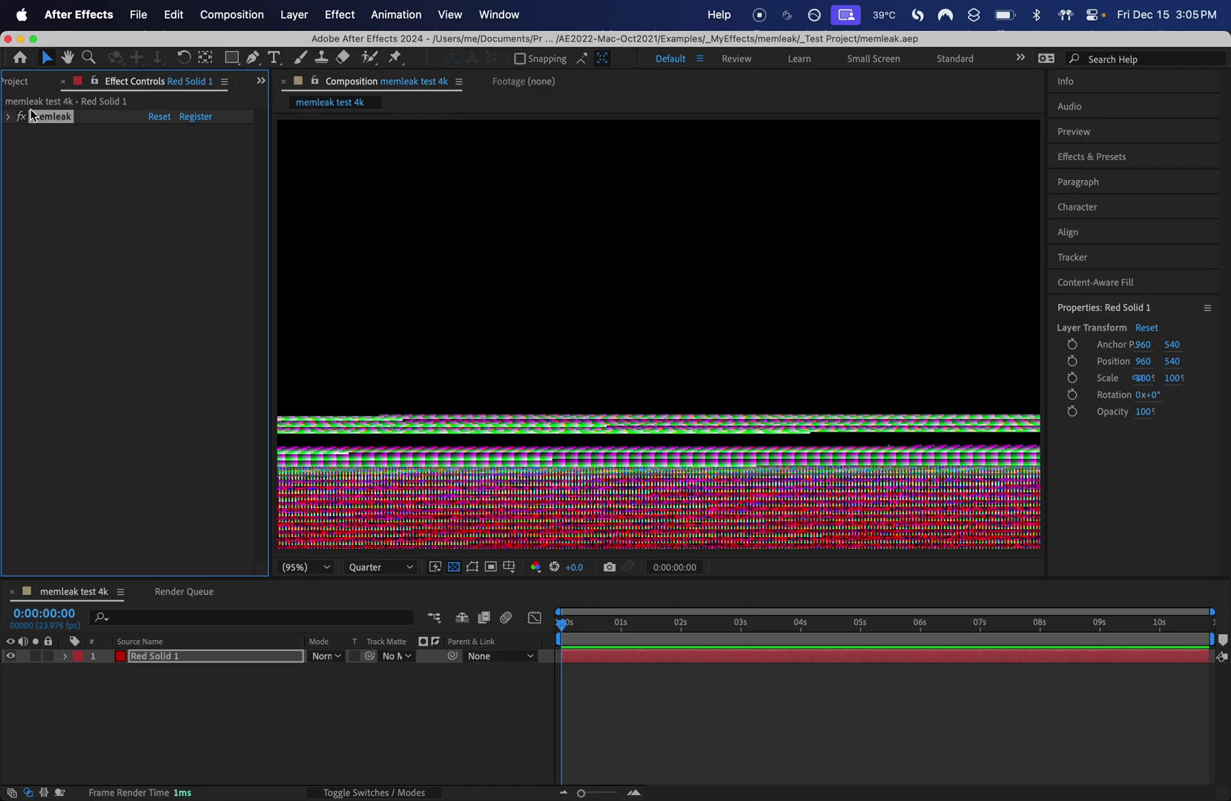
{"action": "left_click", "coordinate": [10, 116]}
{"action": "left_click", "coordinate": [601, 631]}
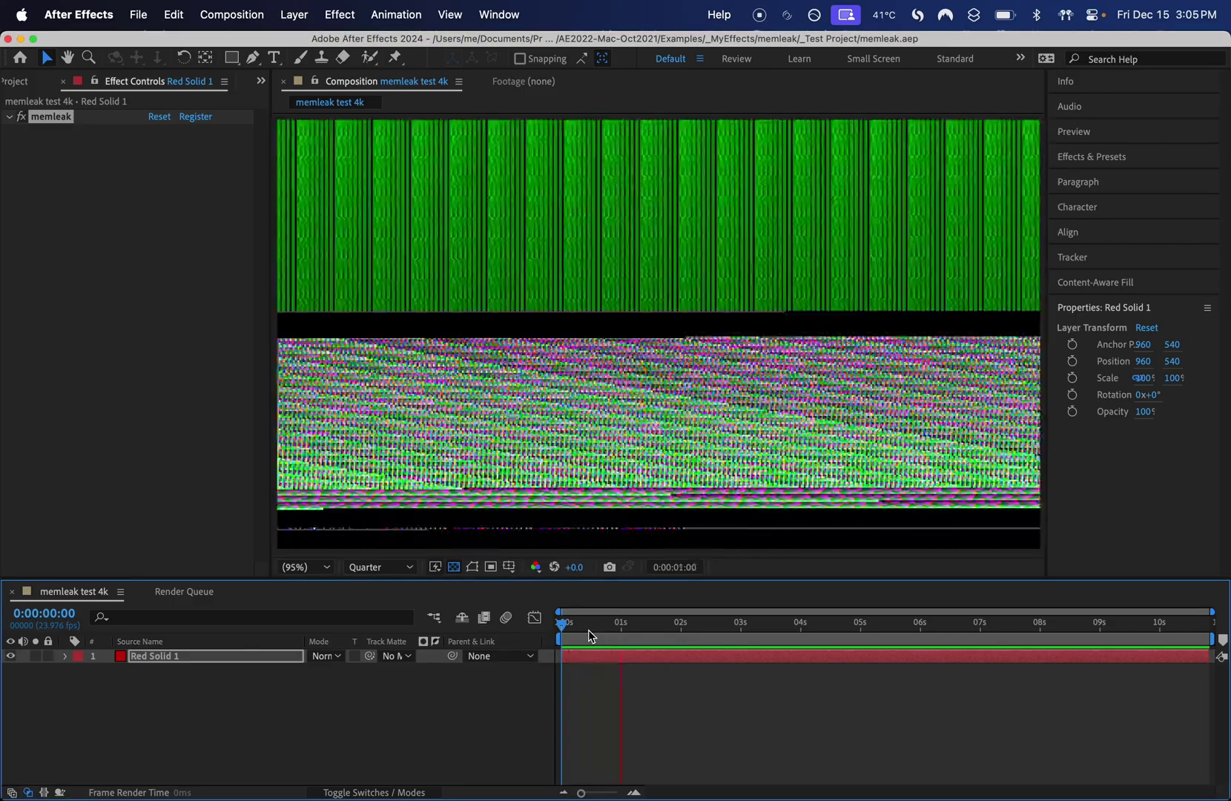
{"action": "key", "text": "space"}
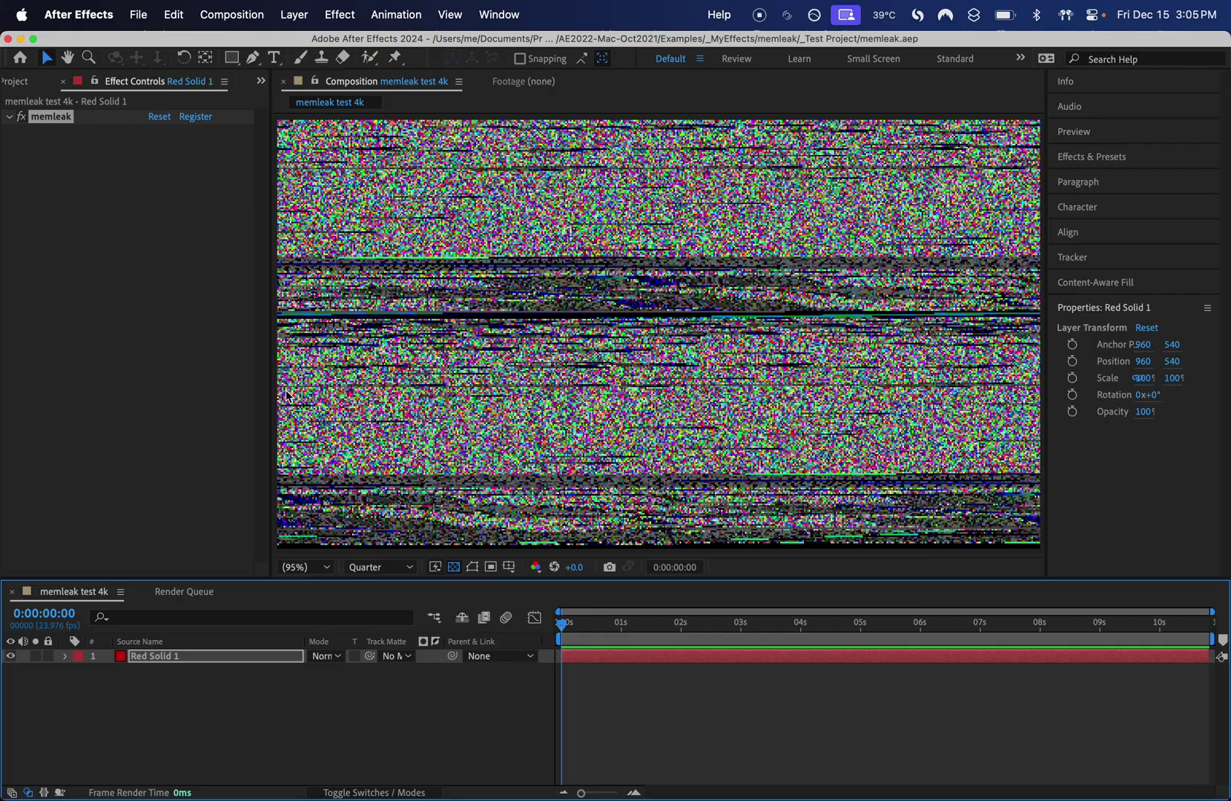
{"action": "left_click", "coordinate": [366, 567]}
{"action": "left_click", "coordinate": [388, 645]}
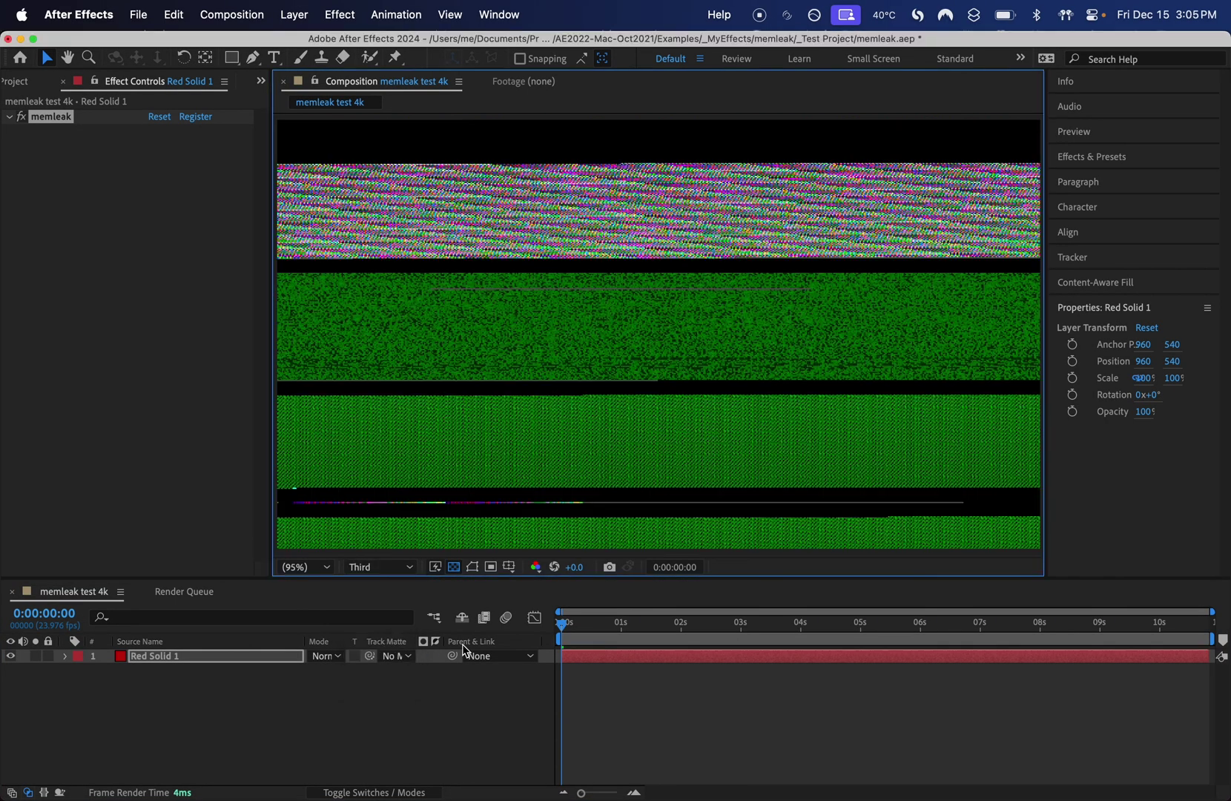
{"action": "mouse_move", "coordinate": [562, 630]}
{"action": "left_mouse_down"}
{"action": "mouse_move", "coordinate": [692, 632]}
{"action": "mouse_move", "coordinate": [308, 622]}
{"action": "left_mouse_up"}
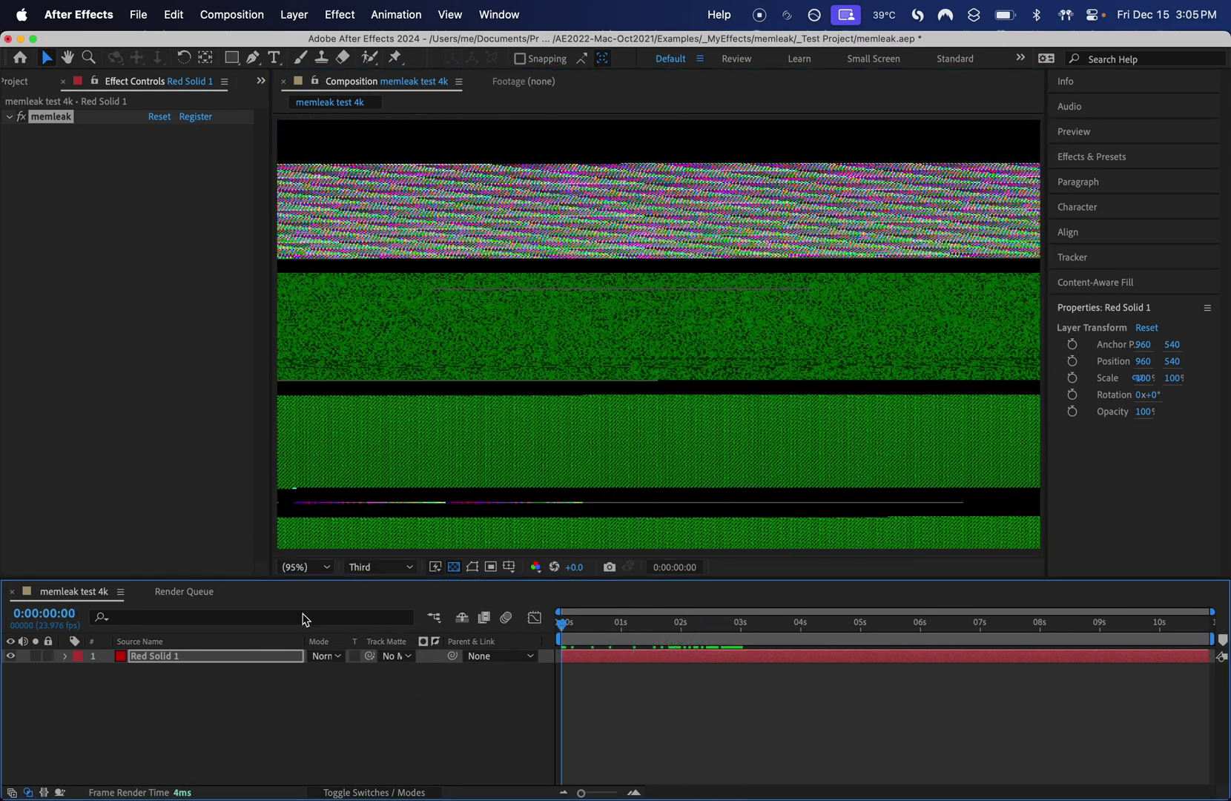
{"action": "left_click", "coordinate": [361, 568]}
{"action": "left_click", "coordinate": [382, 664]}
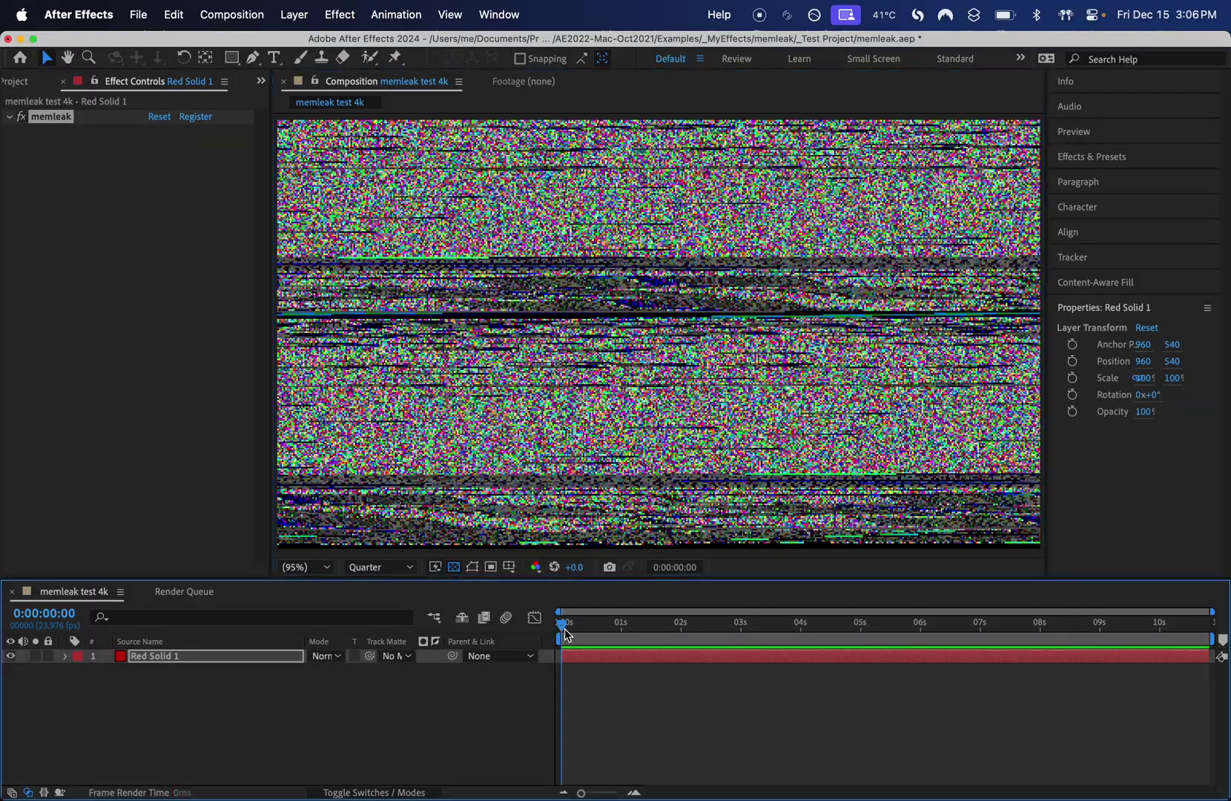
{"action": "mouse_move", "coordinate": [564, 628]}
{"action": "left_mouse_down"}
{"action": "mouse_move", "coordinate": [776, 633]}
{"action": "mouse_move", "coordinate": [542, 645]}
{"action": "left_mouse_up"}
- Apply the Transform effect above memleak with Scale 100.1 and preview the result
{"action": "left_click", "coordinate": [1122, 157]}
{"action": "left_click", "coordinate": [1095, 183]}
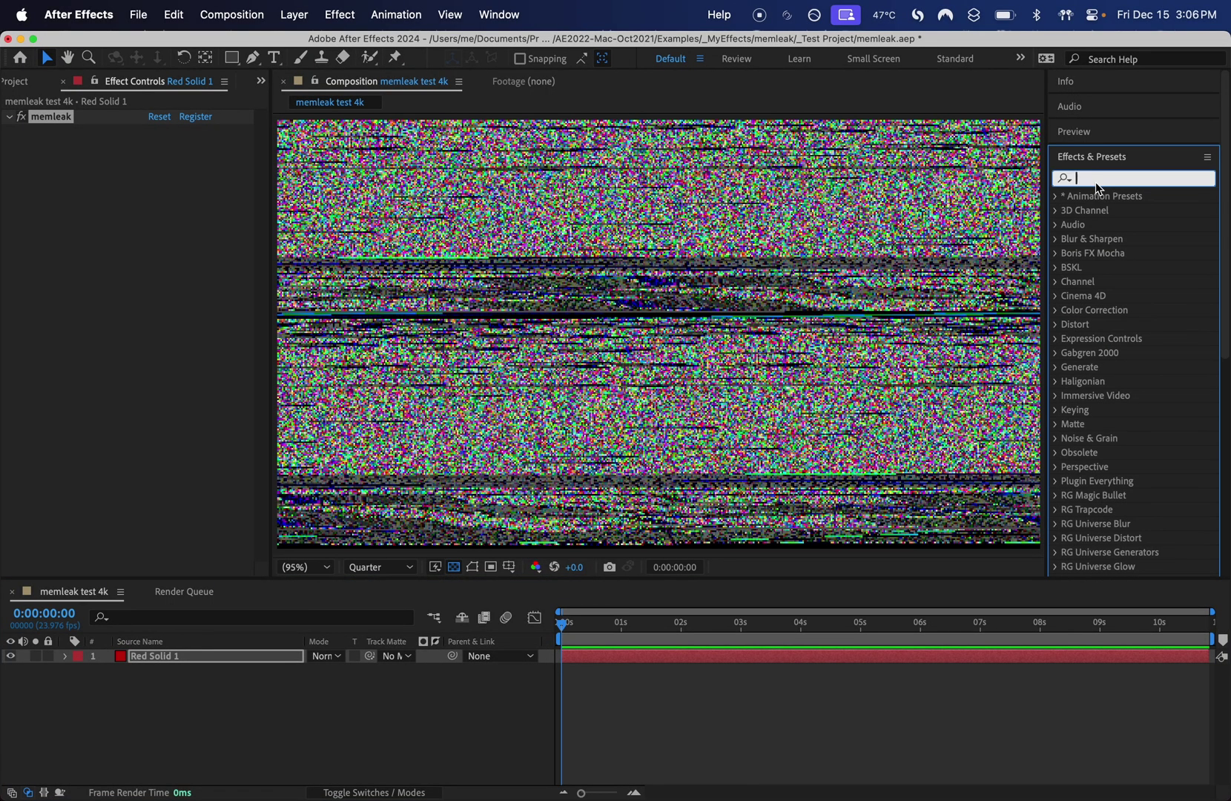
{"action": "type", "text": "transf"}
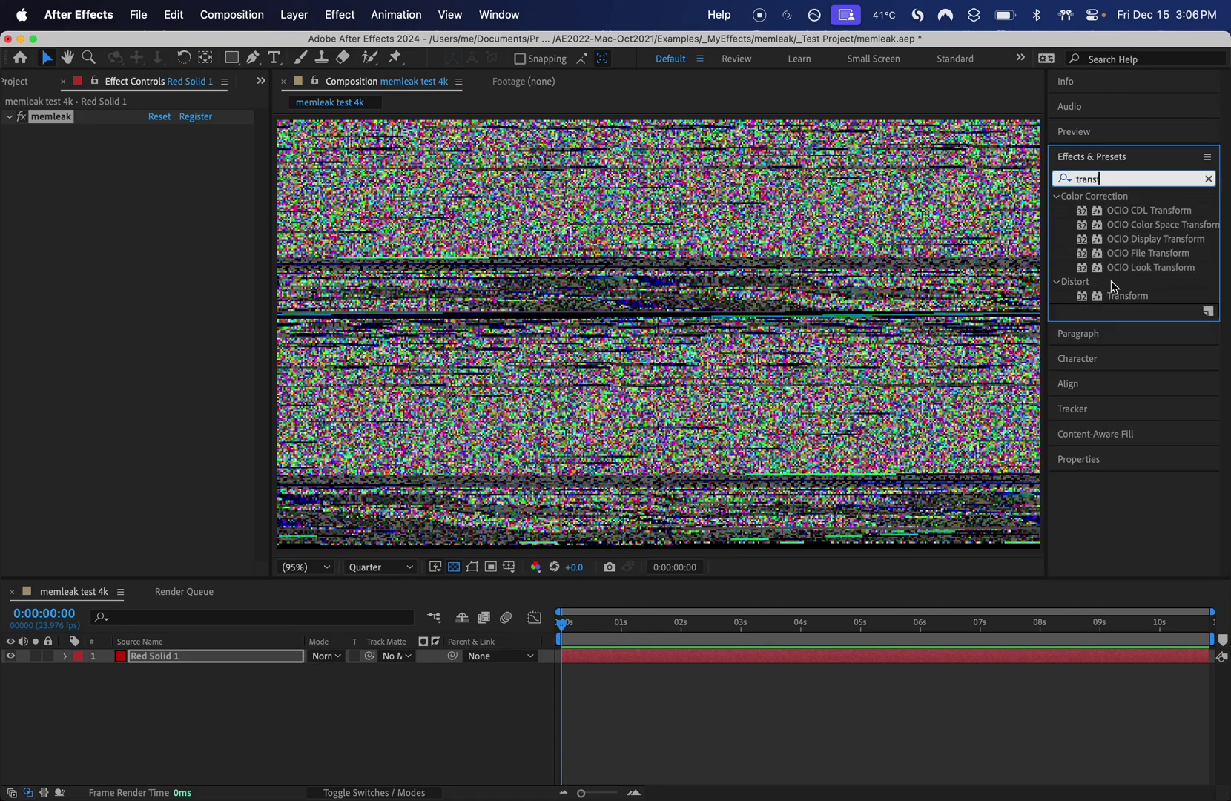
{"action": "mouse_move", "coordinate": [1106, 296]}
{"action": "left_mouse_down"}
{"action": "mouse_move", "coordinate": [91, 117]}
{"action": "mouse_move", "coordinate": [119, 132]}
{"action": "left_mouse_up"}
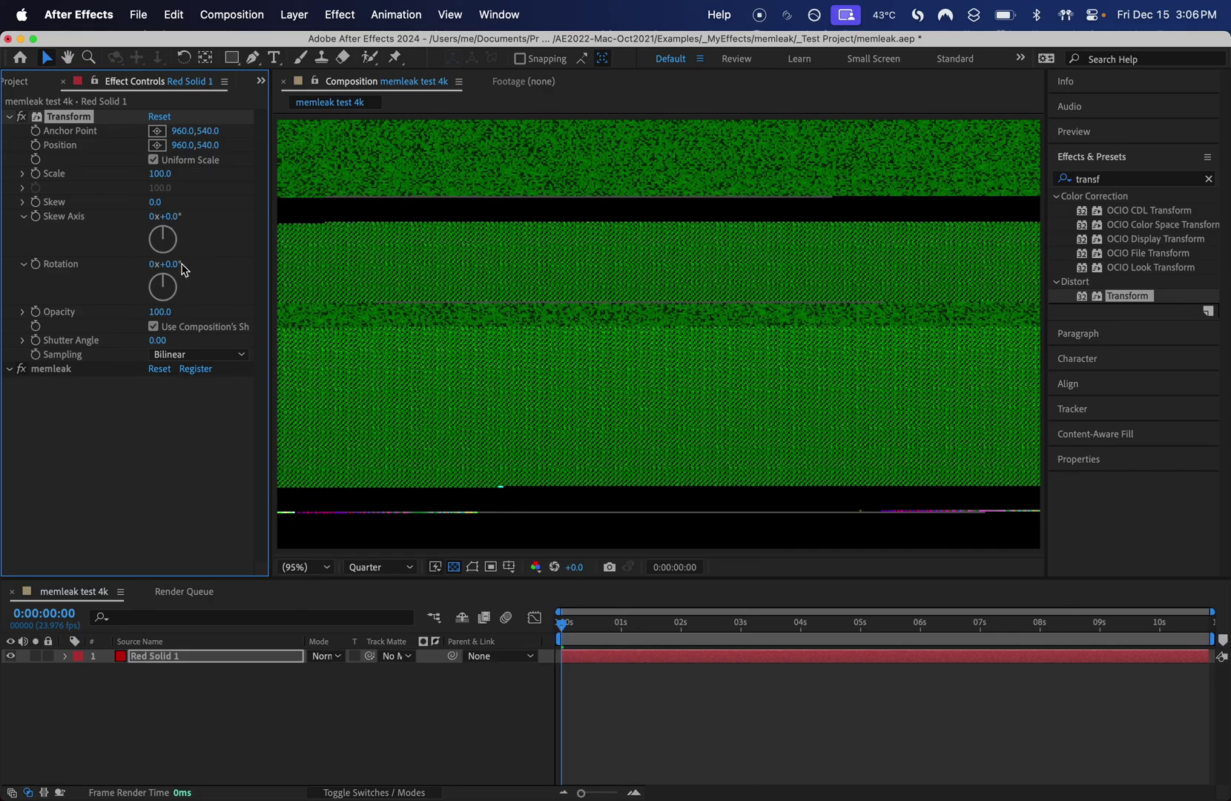
{"action": "left_click", "coordinate": [163, 174]}
{"action": "type", "text": "100"}
{"action": "key", "text": "Return"}
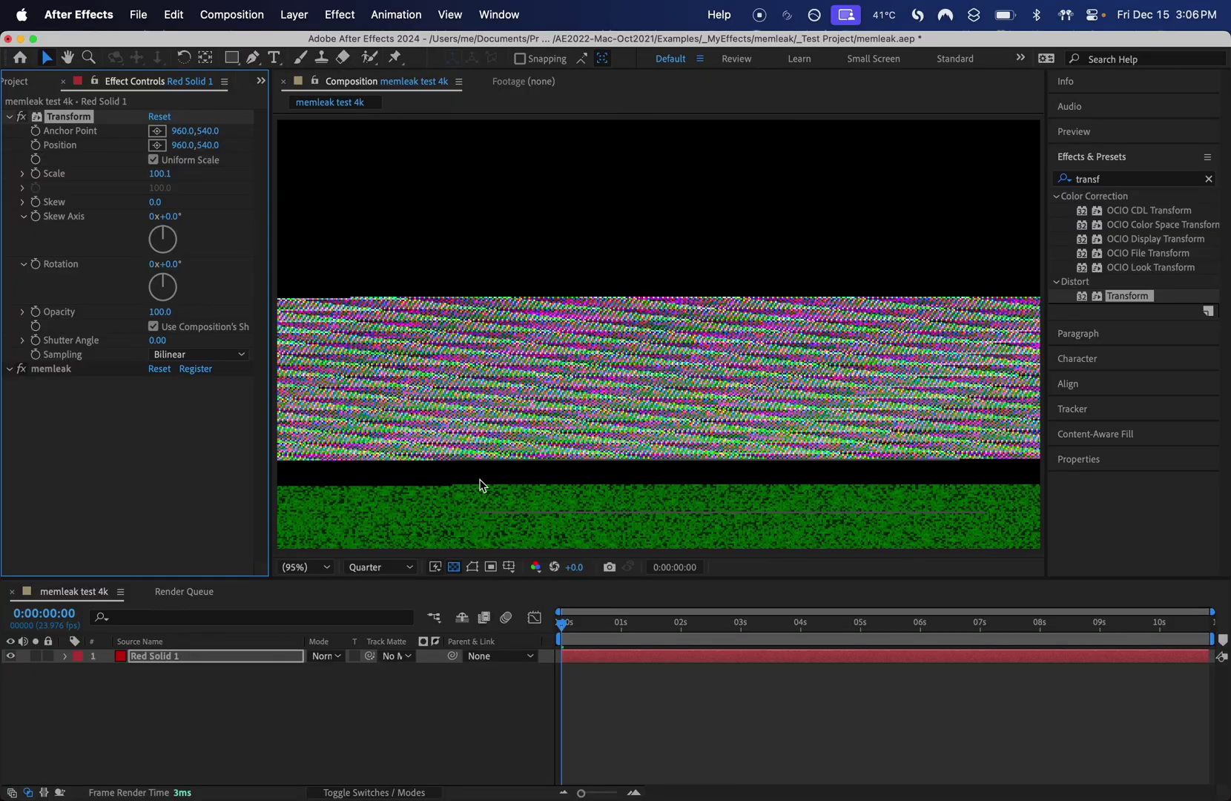
{"action": "key", "text": "space"}
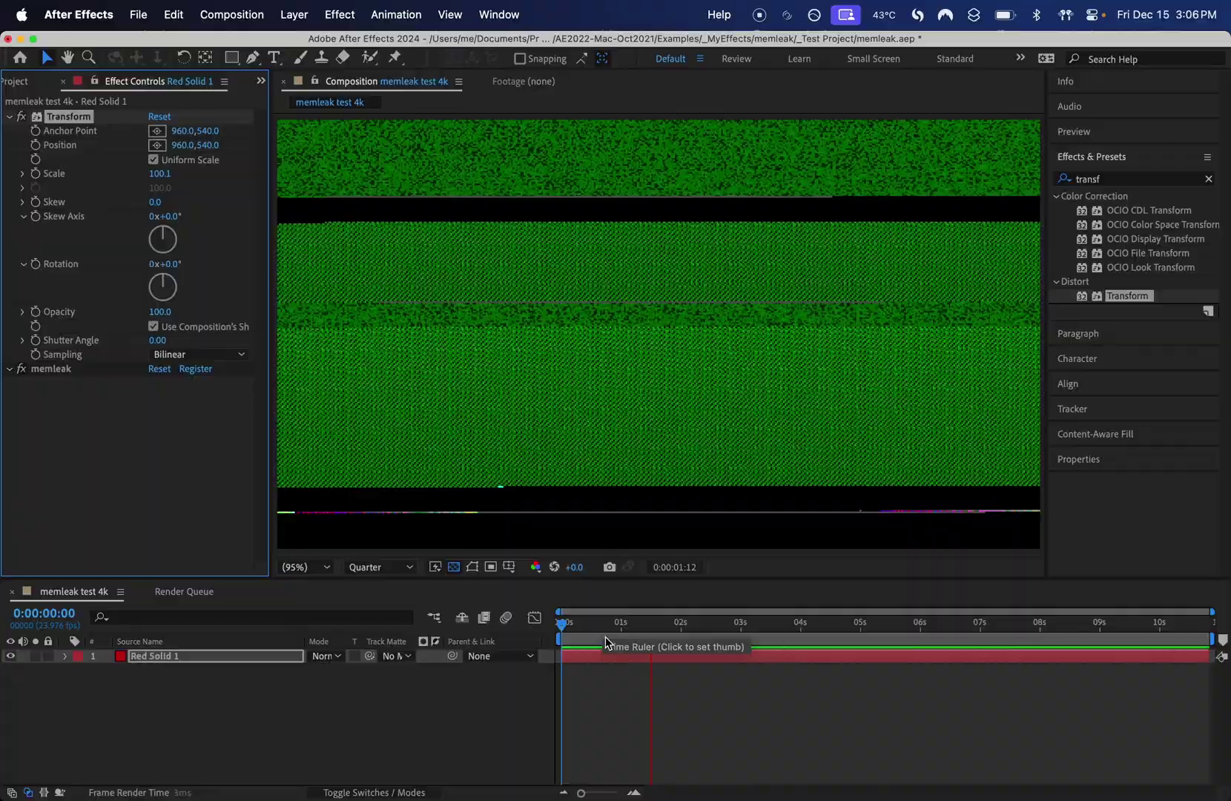
{"action": "key", "text": "space"}
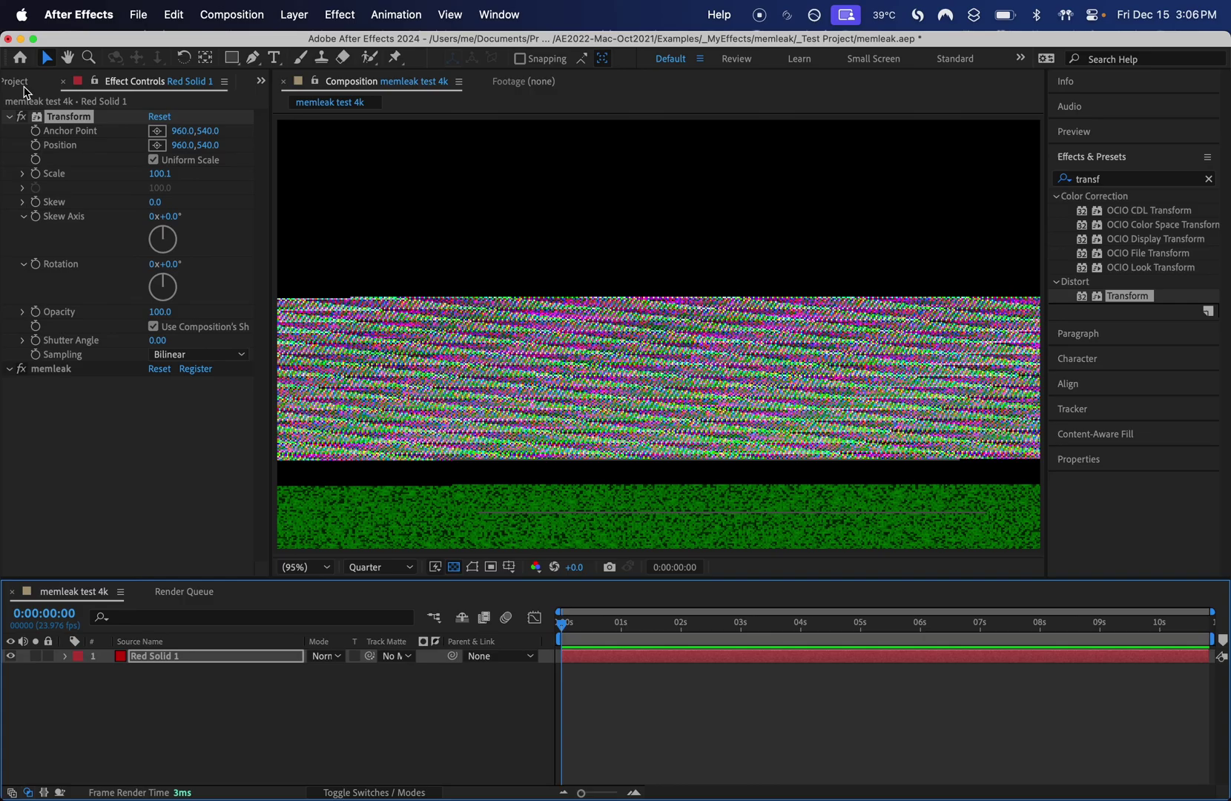
- Set a custom preview resolution rendering every 24 pixels and preview the coarse glitch
{"action": "left_click", "coordinate": [366, 572]}
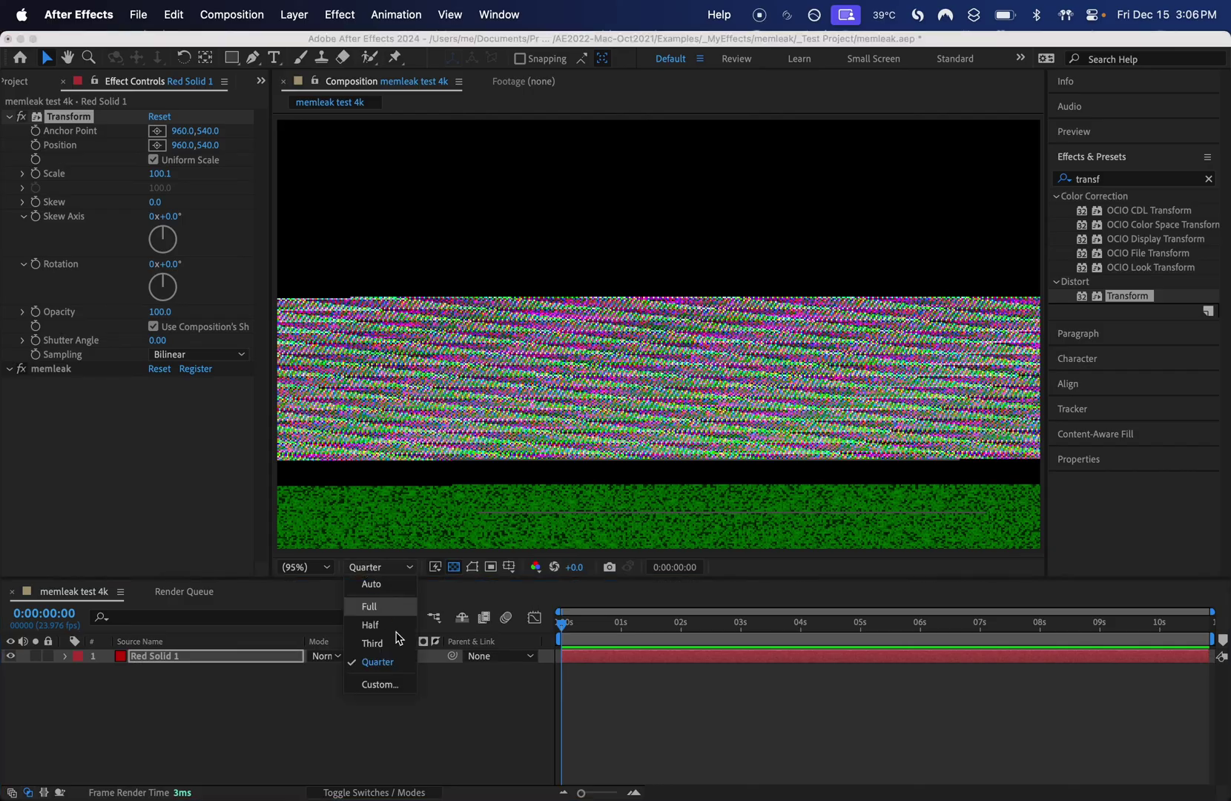
{"action": "left_click", "coordinate": [387, 688]}
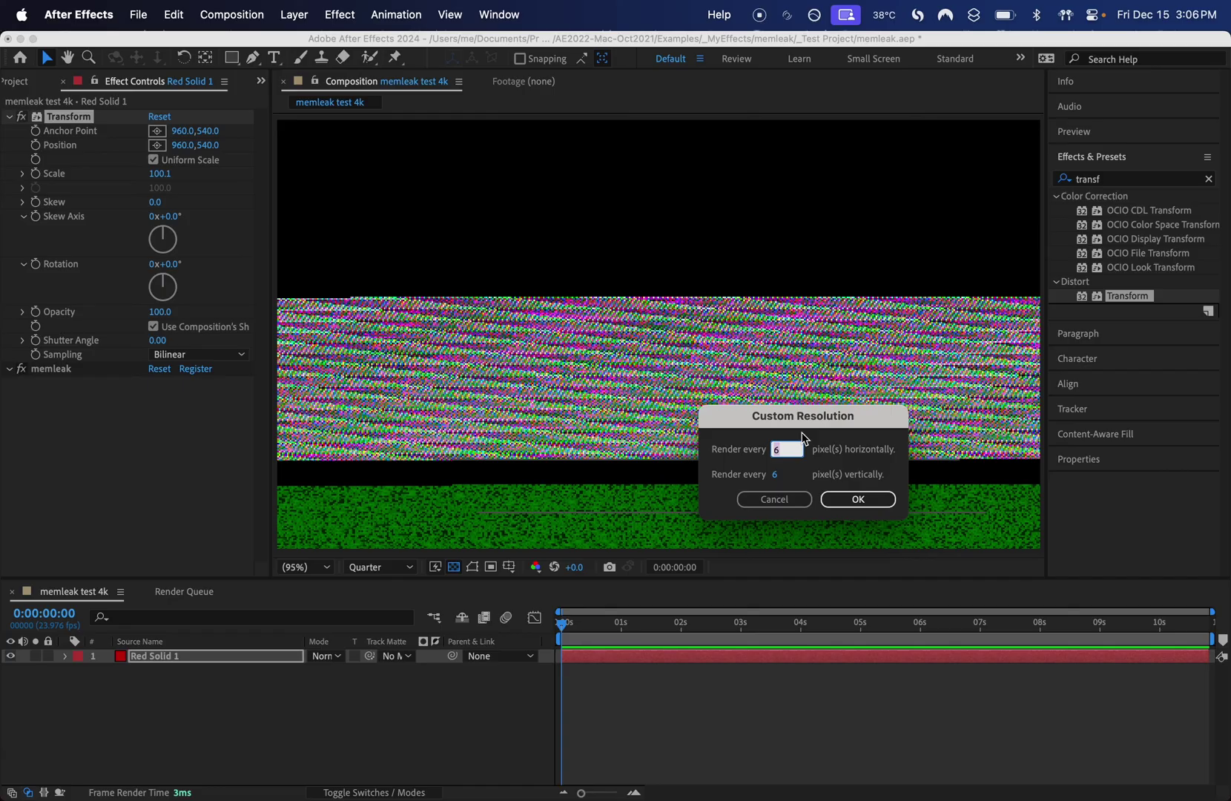
{"action": "type", "text": "24"}
{"action": "key", "text": "Return"}
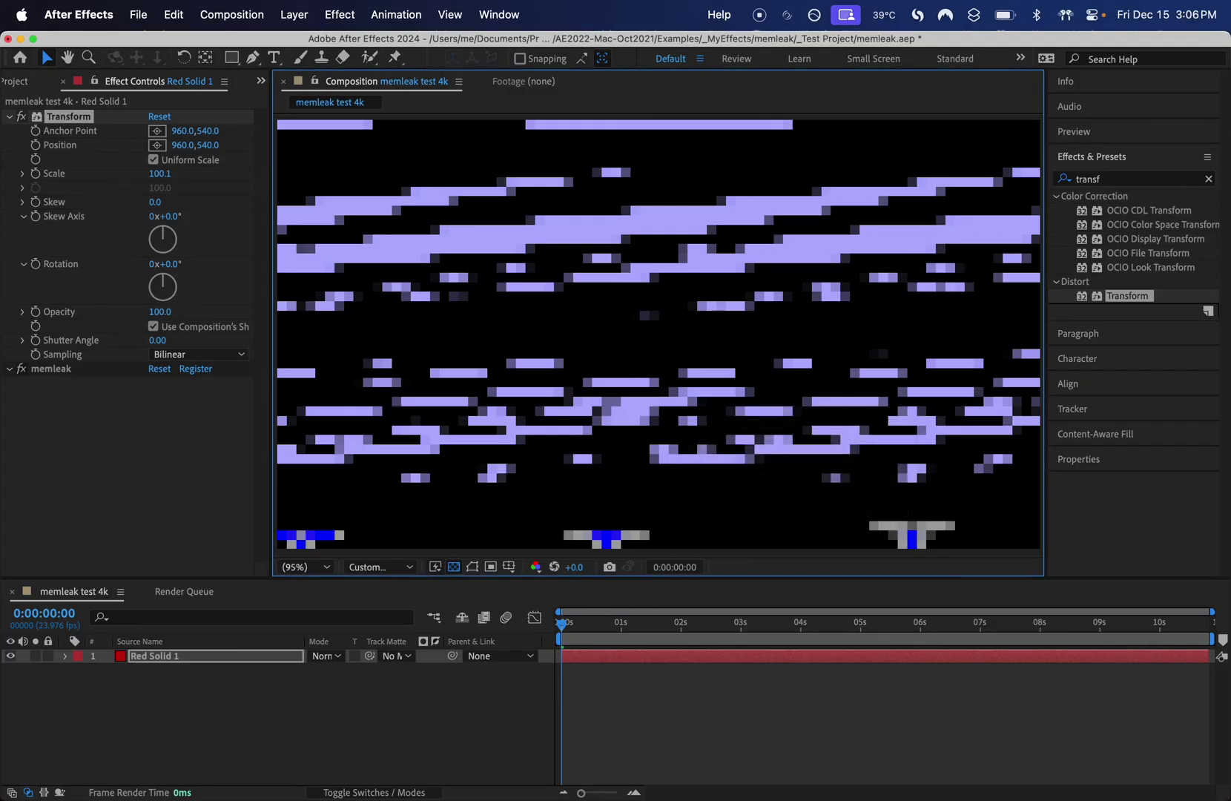
{"action": "key", "text": "space"}
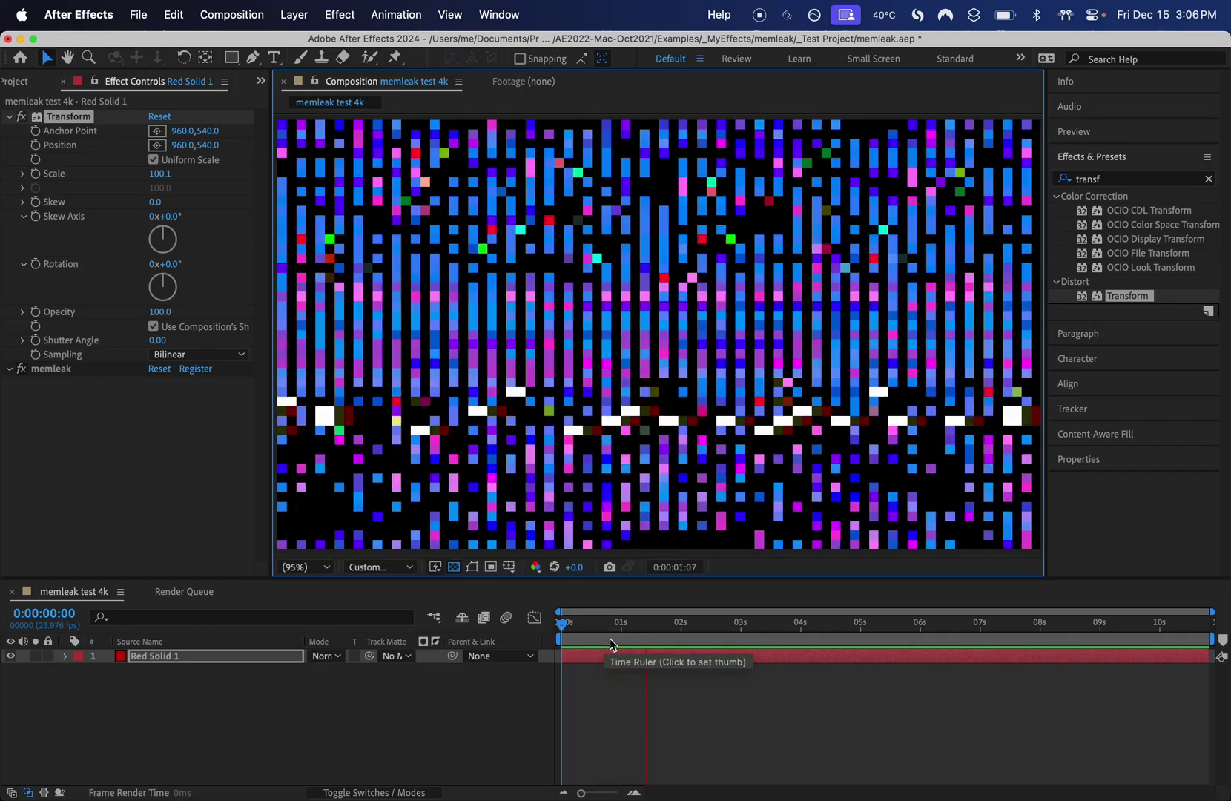
{"action": "key", "text": "space"}
- Change the custom preview resolution to 10 × 10 pixels
{"action": "left_click", "coordinate": [380, 567]}
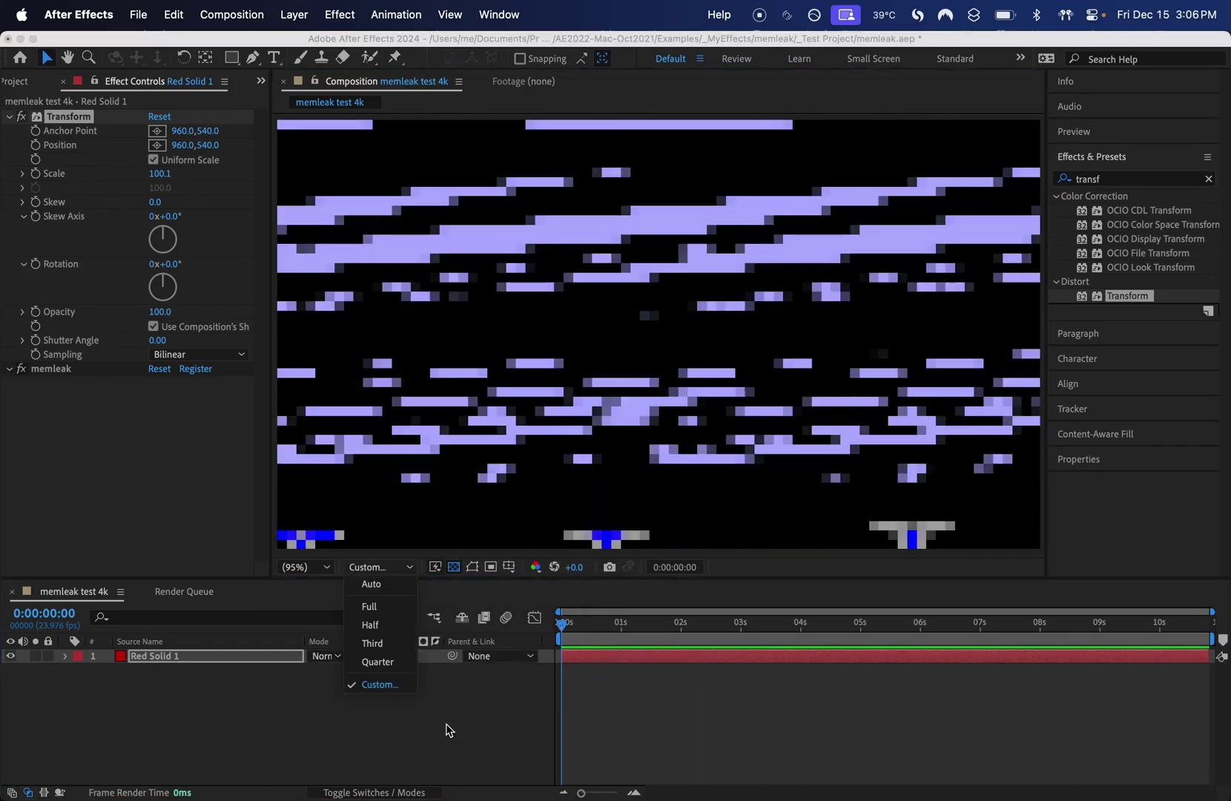
{"action": "left_click", "coordinate": [379, 685]}
{"action": "type", "text": "10"}
{"action": "key", "text": "Tab"}
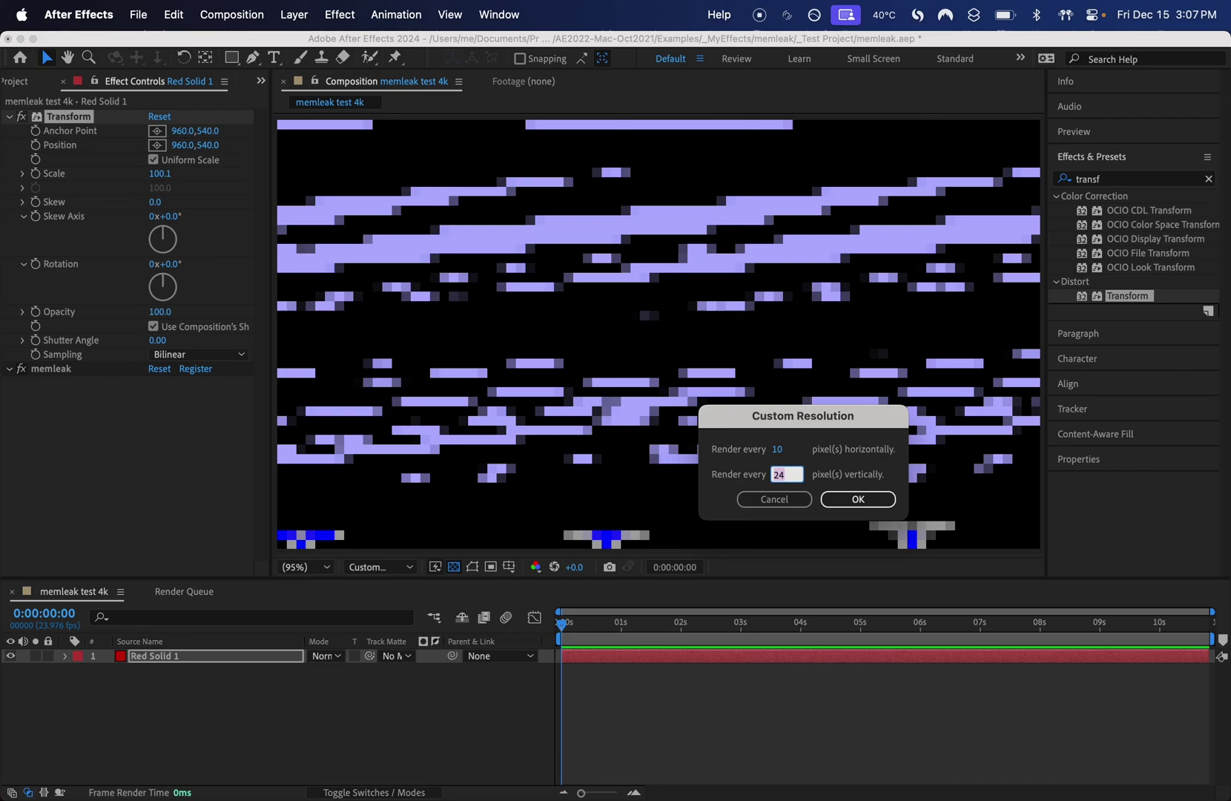
{"action": "key", "text": "Return"}
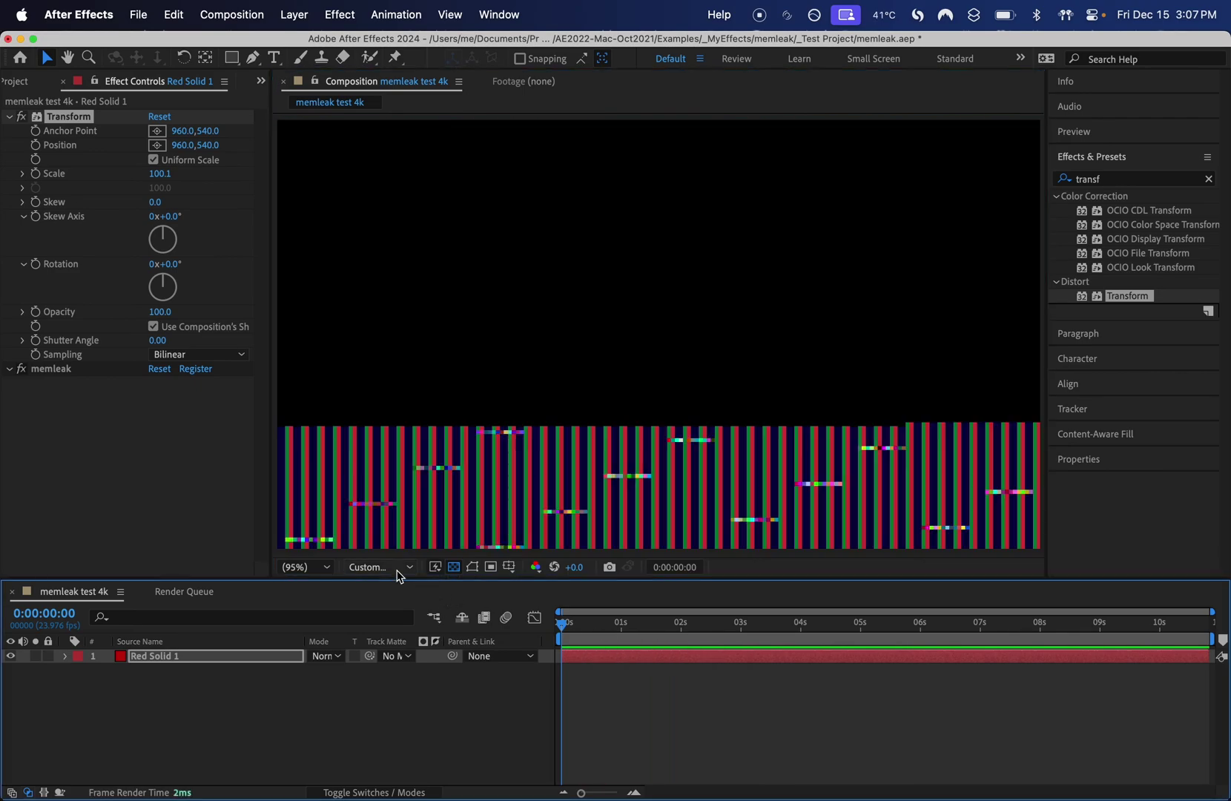
- Refine the custom preview resolution further and play the glitch again
{"action": "left_click", "coordinate": [397, 573]}
{"action": "left_click", "coordinate": [404, 684]}
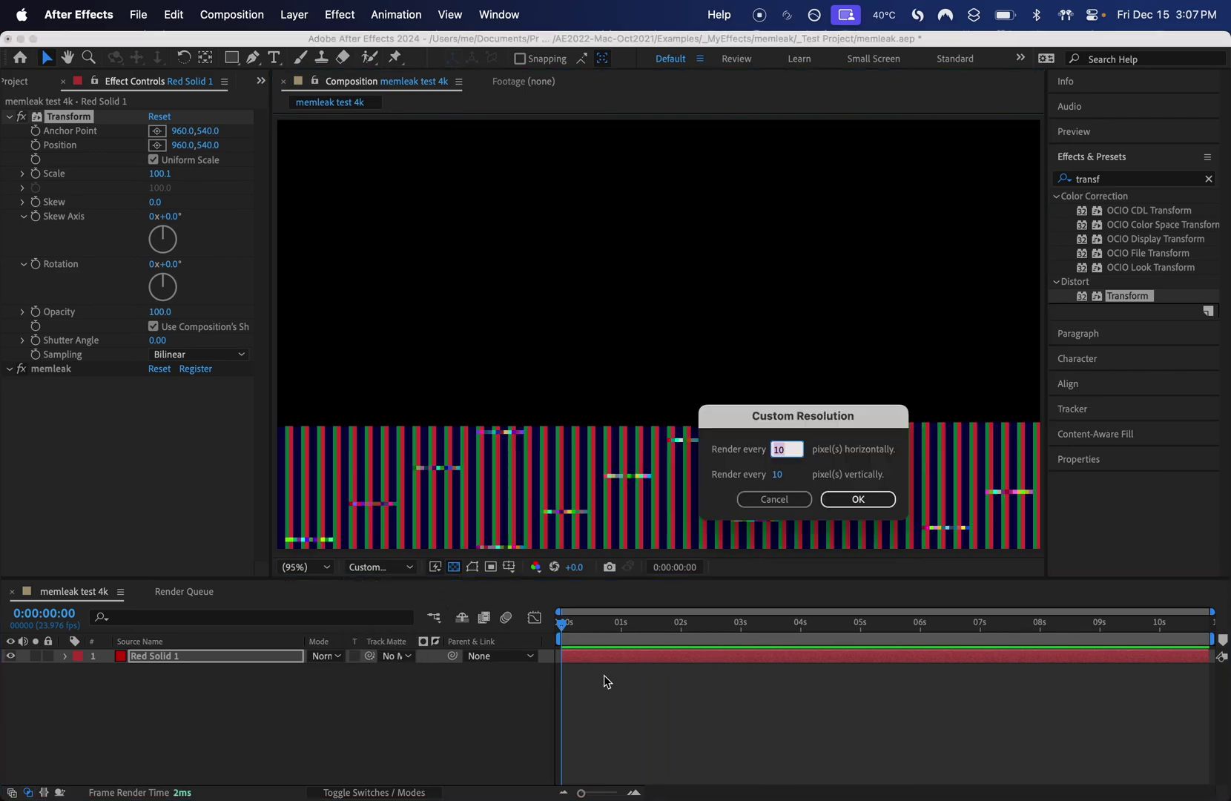
{"action": "type", "text": "1"}
{"action": "key", "text": "Tab"}
{"action": "type", "text": "1"}
{"action": "key", "text": "Return"}
{"action": "key", "text": "space"}
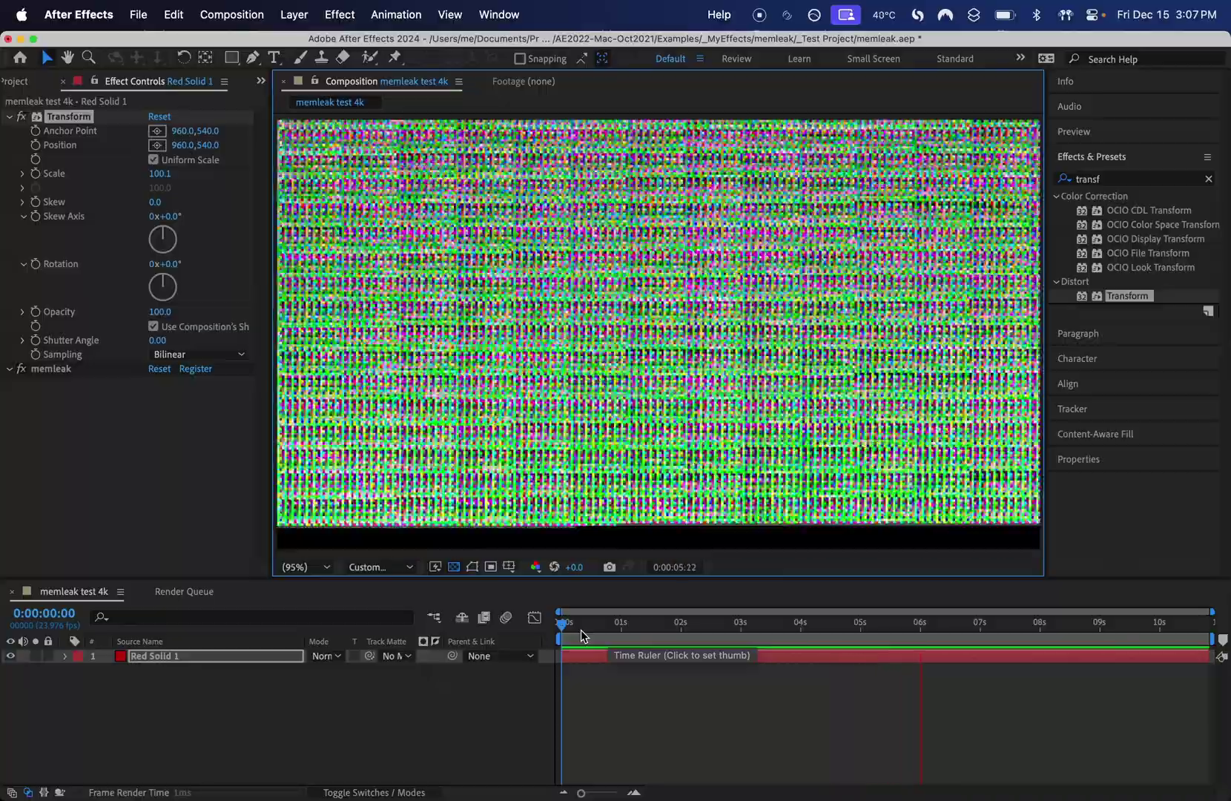
- Stop the preview and delete the Transform effect from Red Solid 1
{"action": "key", "text": "space"}
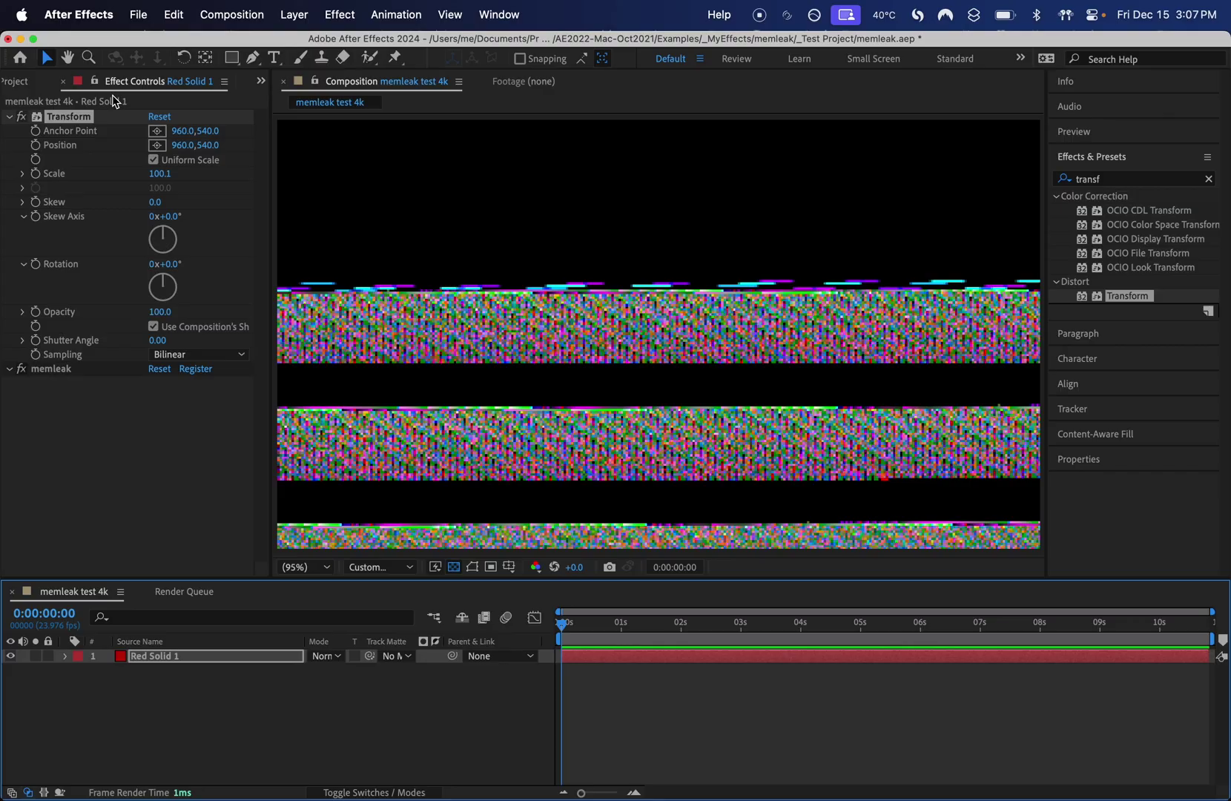
{"action": "left_click", "coordinate": [82, 122]}
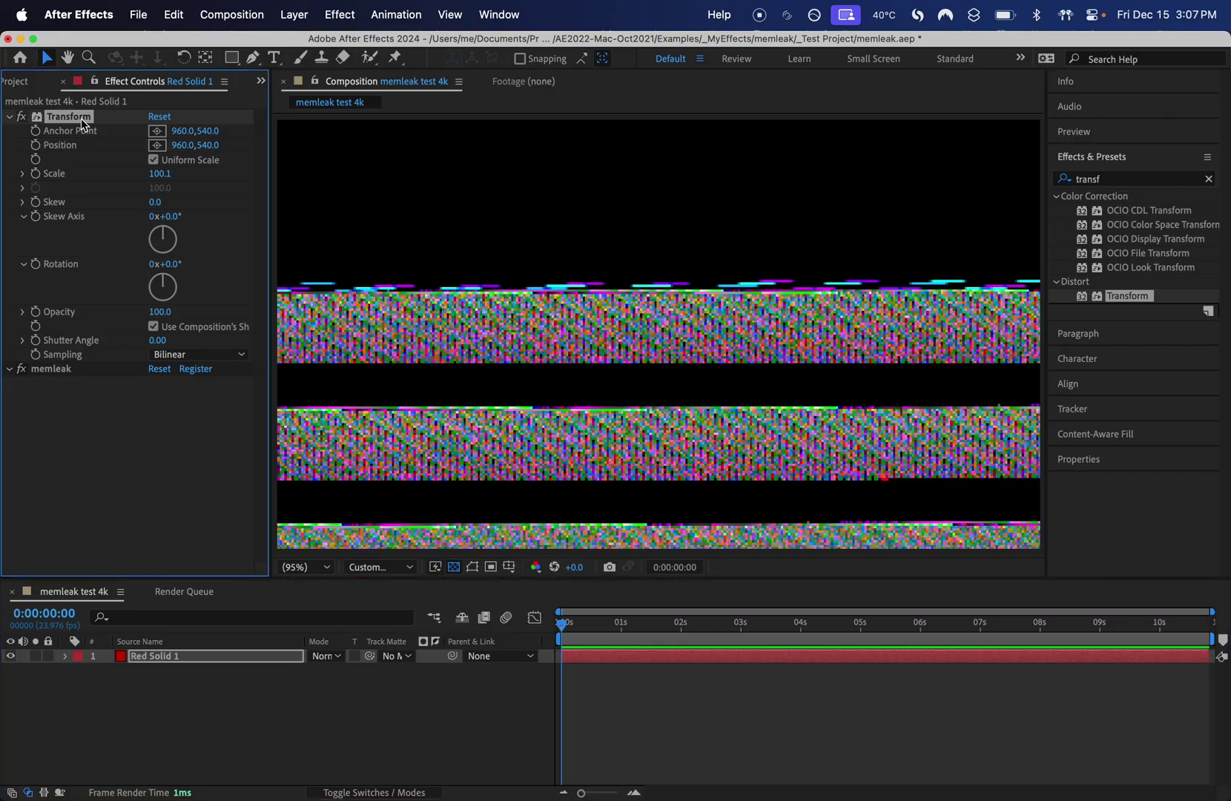
{"action": "key", "text": "Delete"}
- Look for purge options through command search and the Edit and Effect menus
{"action": "left_click", "coordinate": [719, 14]}
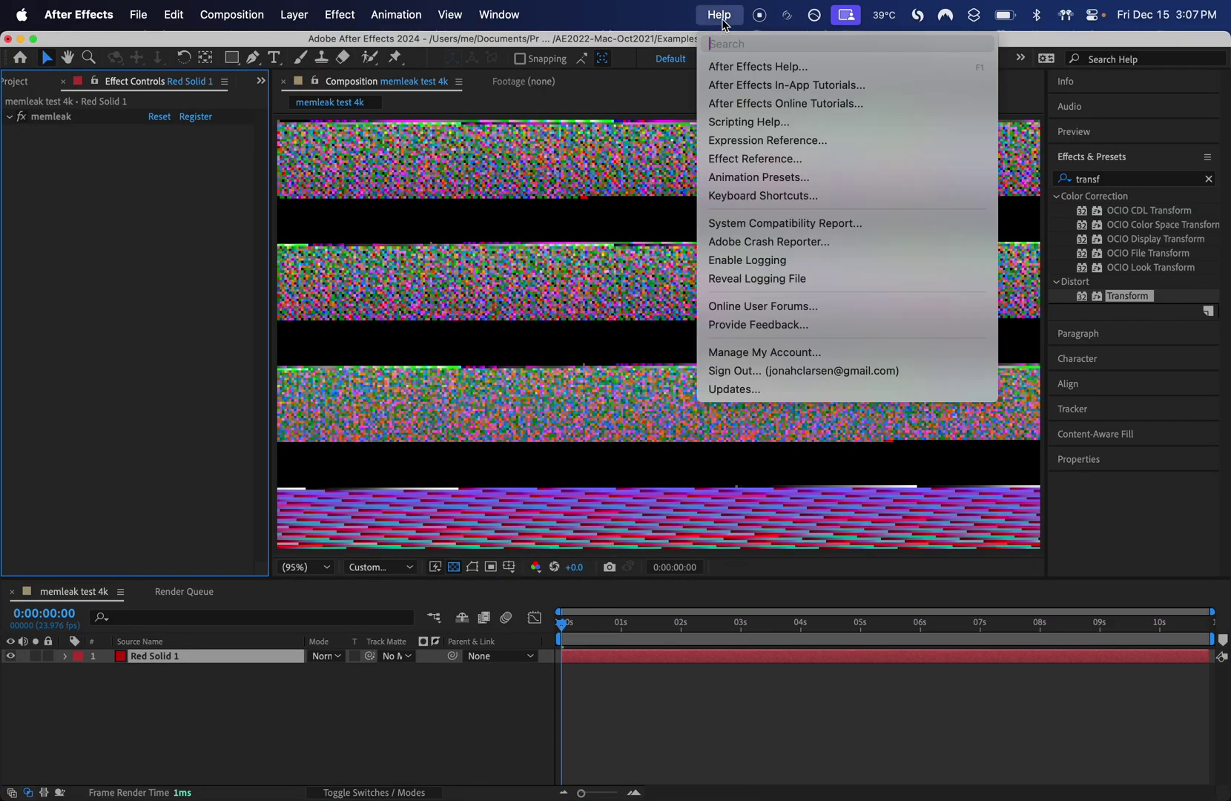
{"action": "type", "text": "purge"}
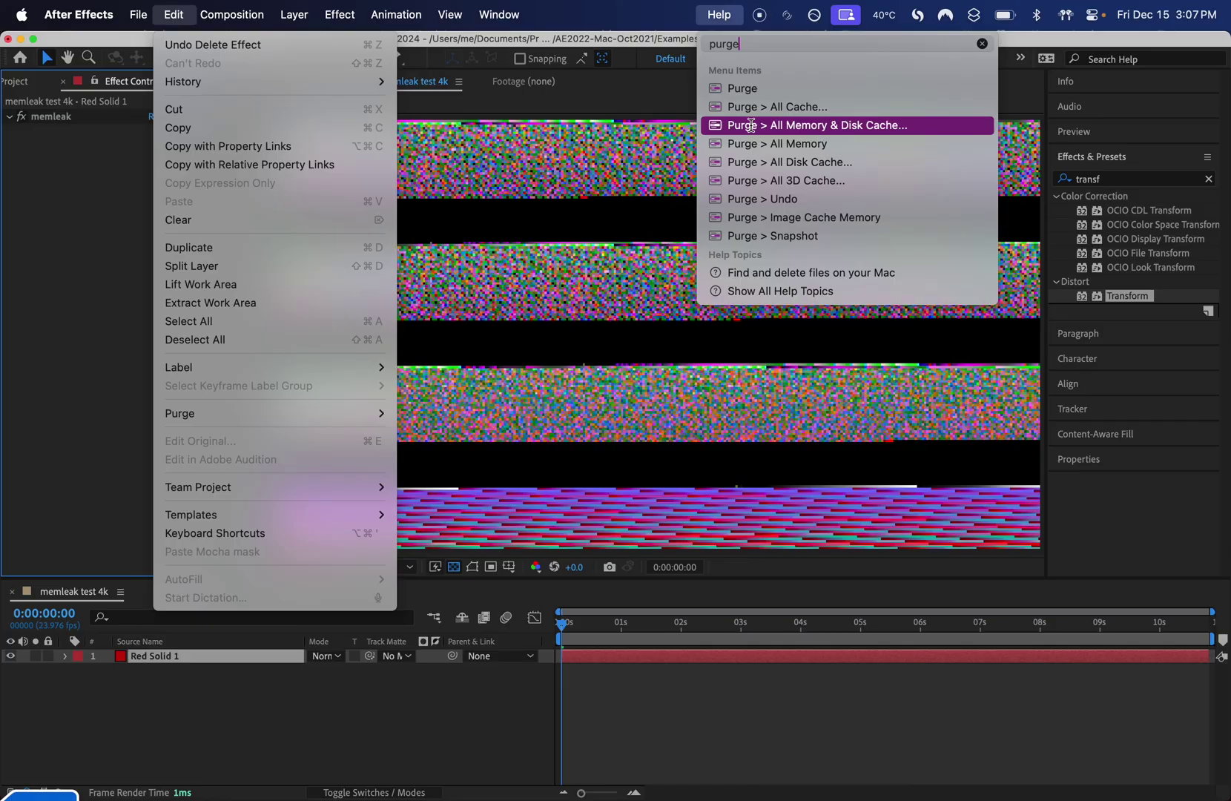
{"action": "key", "text": "Escape"}
{"action": "left_click", "coordinate": [173, 14]}
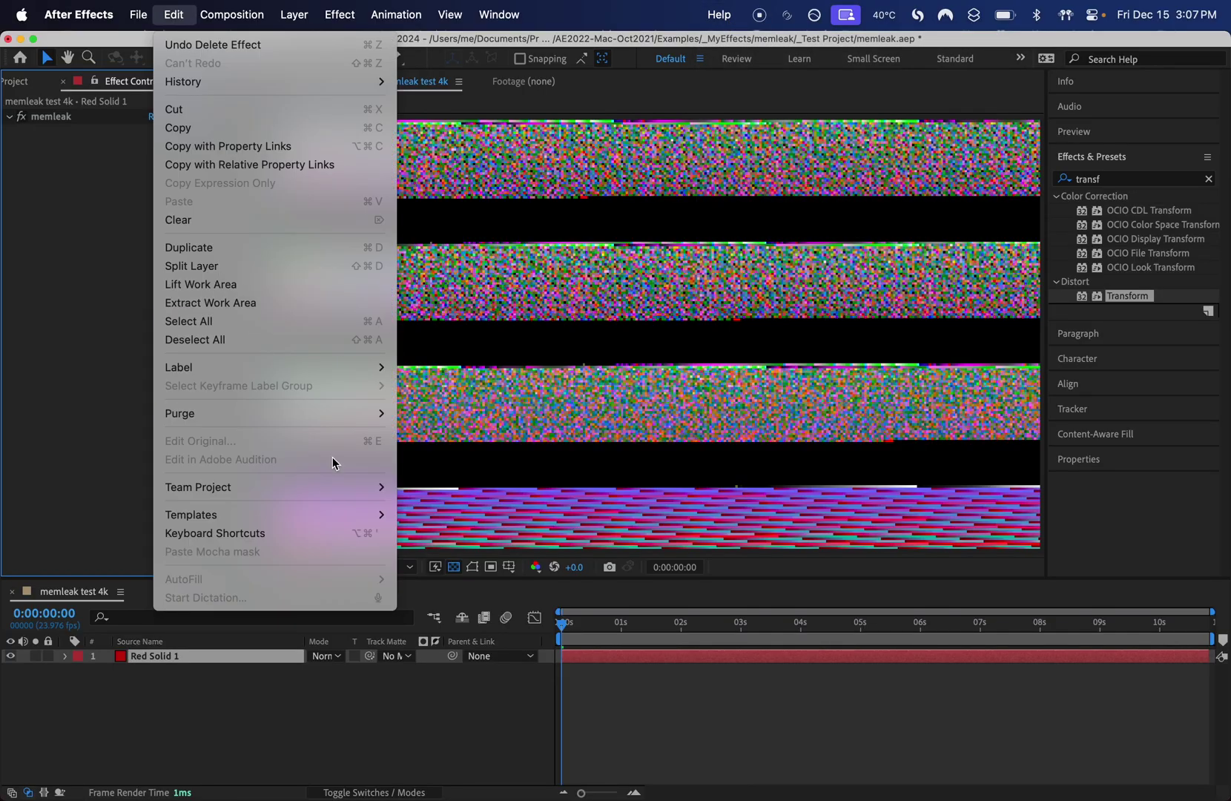
{"action": "mouse_move", "coordinate": [180, 414]}
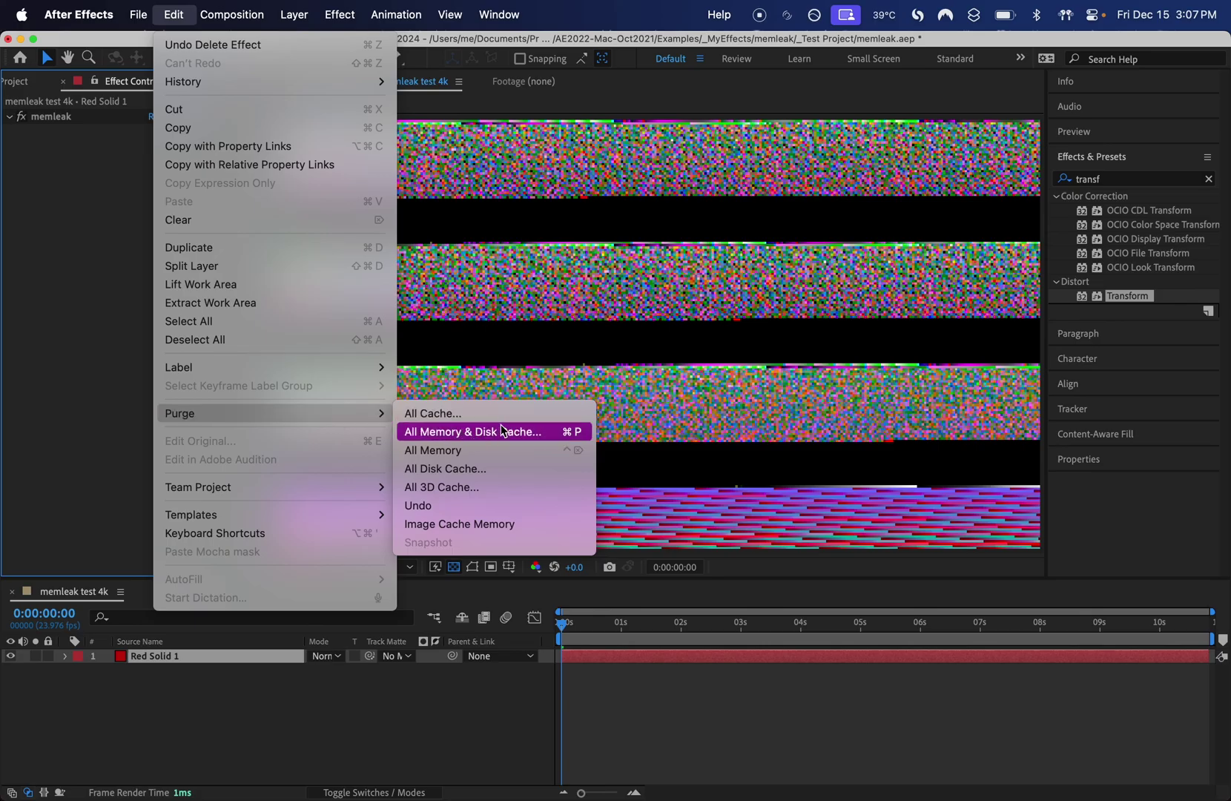
{"action": "left_click", "coordinate": [500, 735]}
{"action": "left_click", "coordinate": [362, 14]}
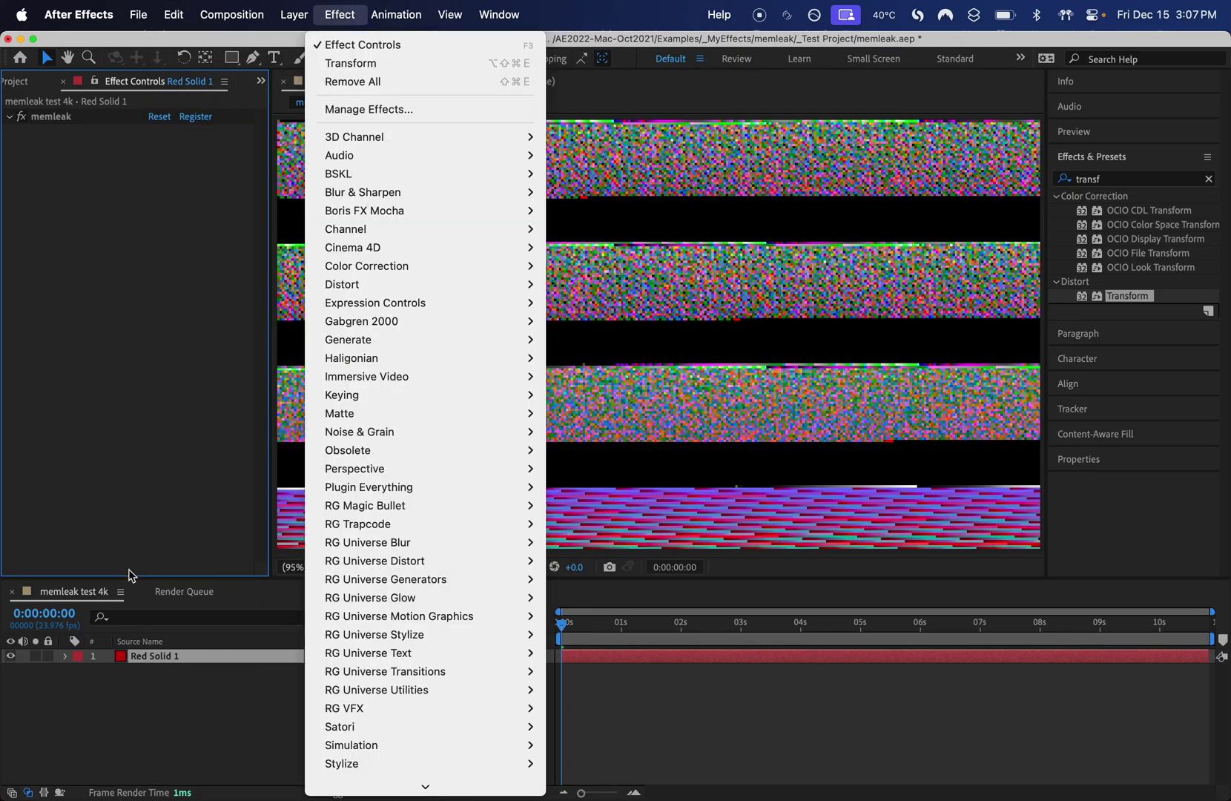
{"action": "left_click", "coordinate": [159, 270]}
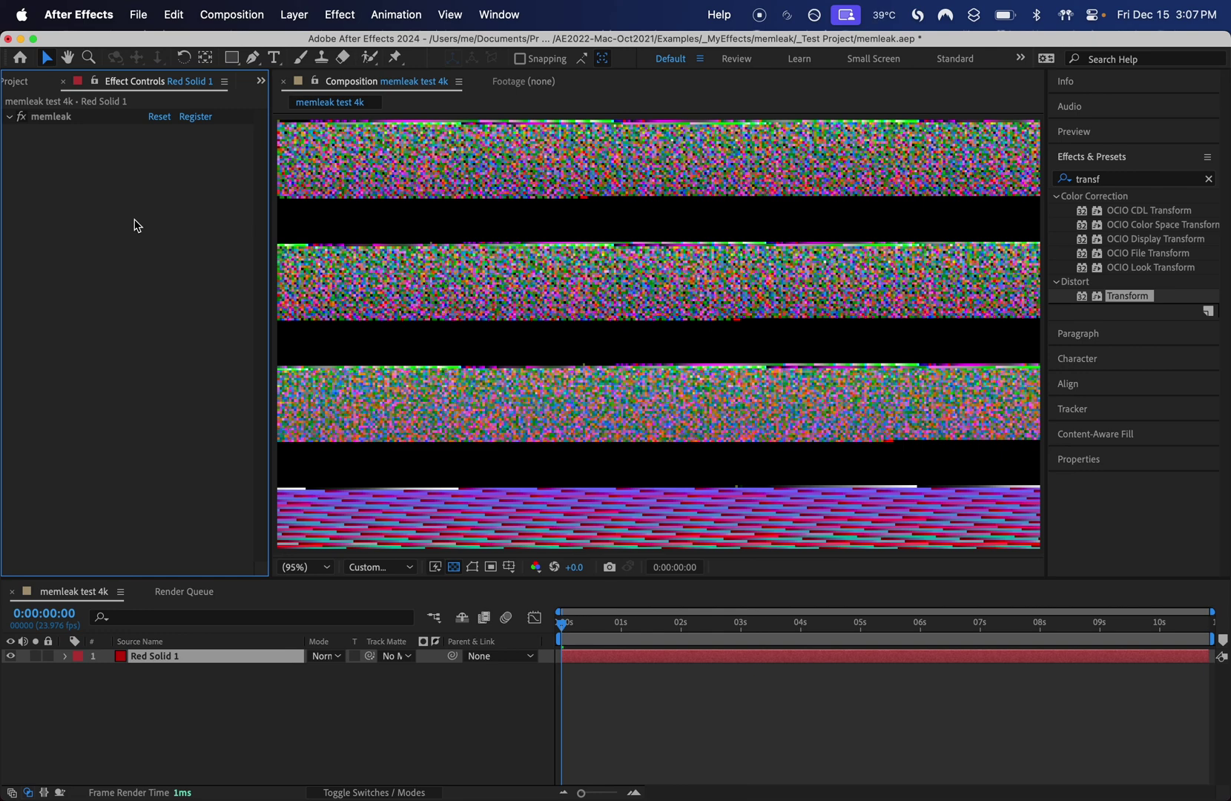
- Cycle project colour depth through 8, 16 and 32 bpc, settle on 16, and preview
{"action": "left_click", "coordinate": [25, 83]}
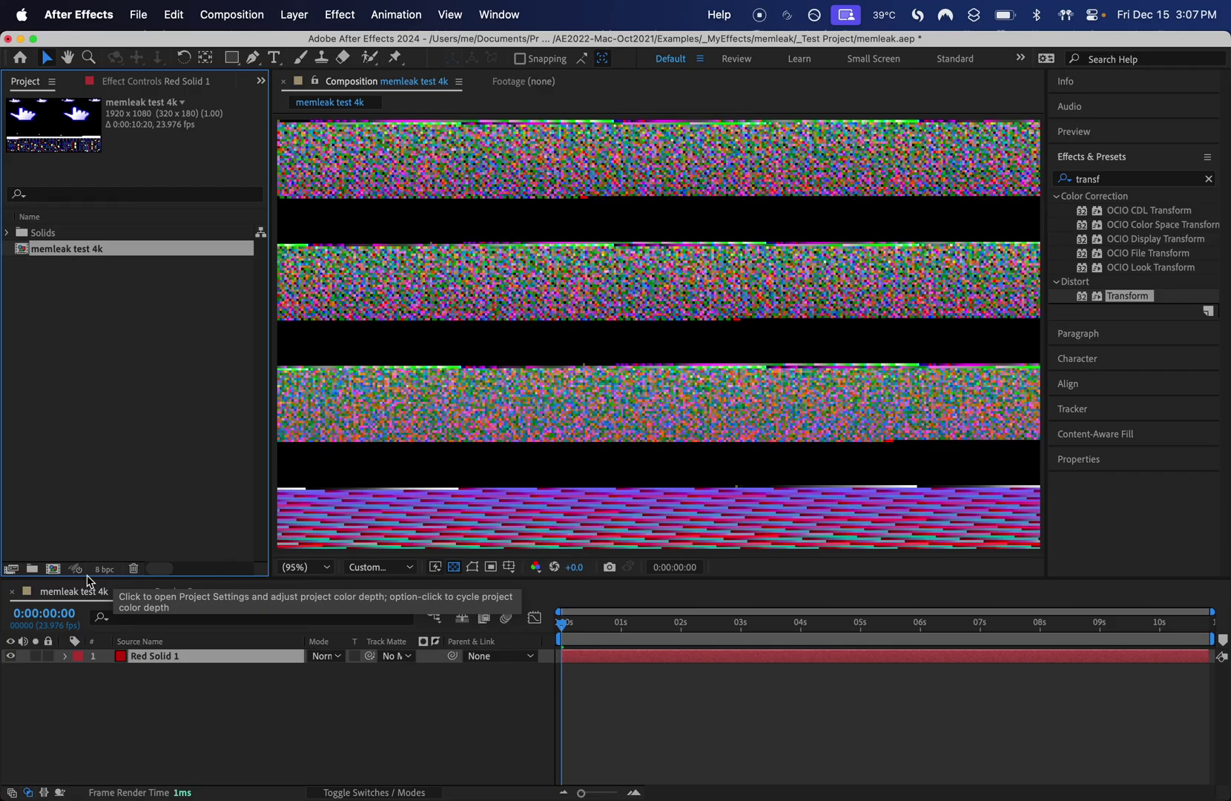
{"action": "left_click", "coordinate": [107, 568], "text": "alt"}
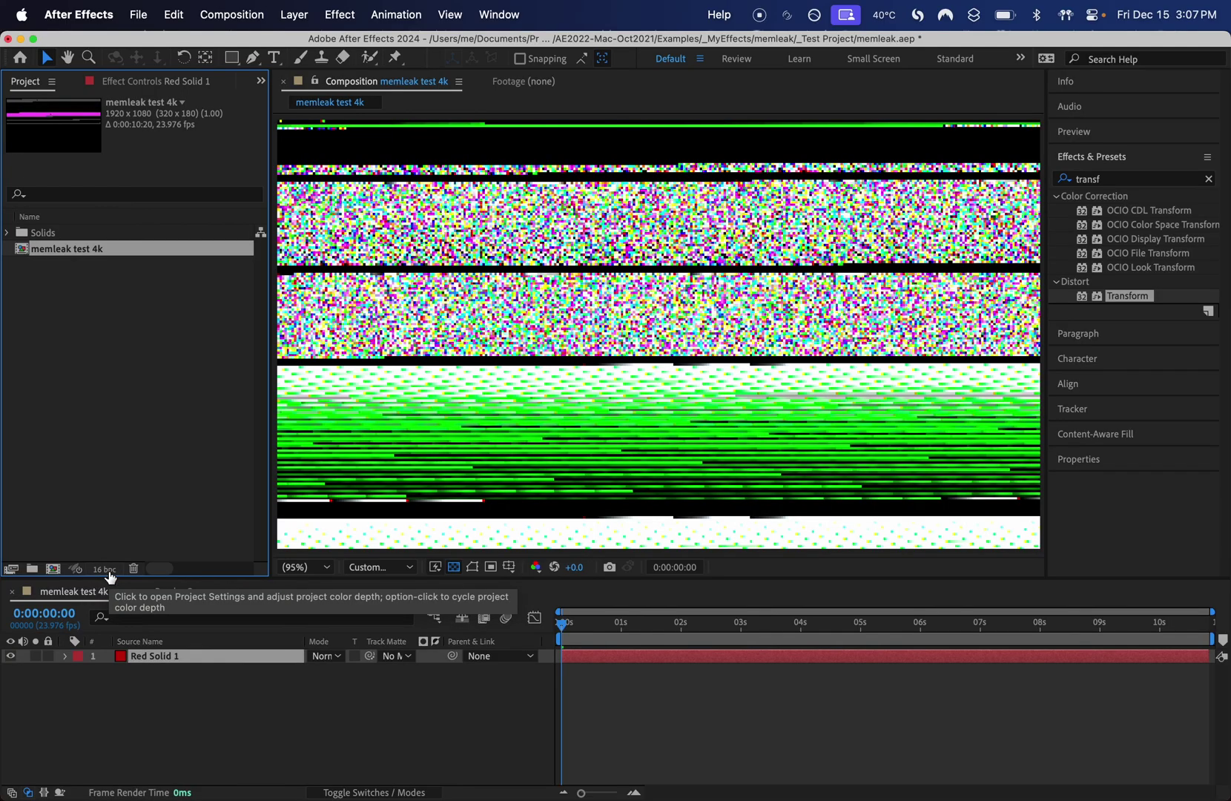
{"action": "left_click", "coordinate": [107, 569], "text": "alt"}
{"action": "left_click", "coordinate": [108, 569], "text": "alt"}
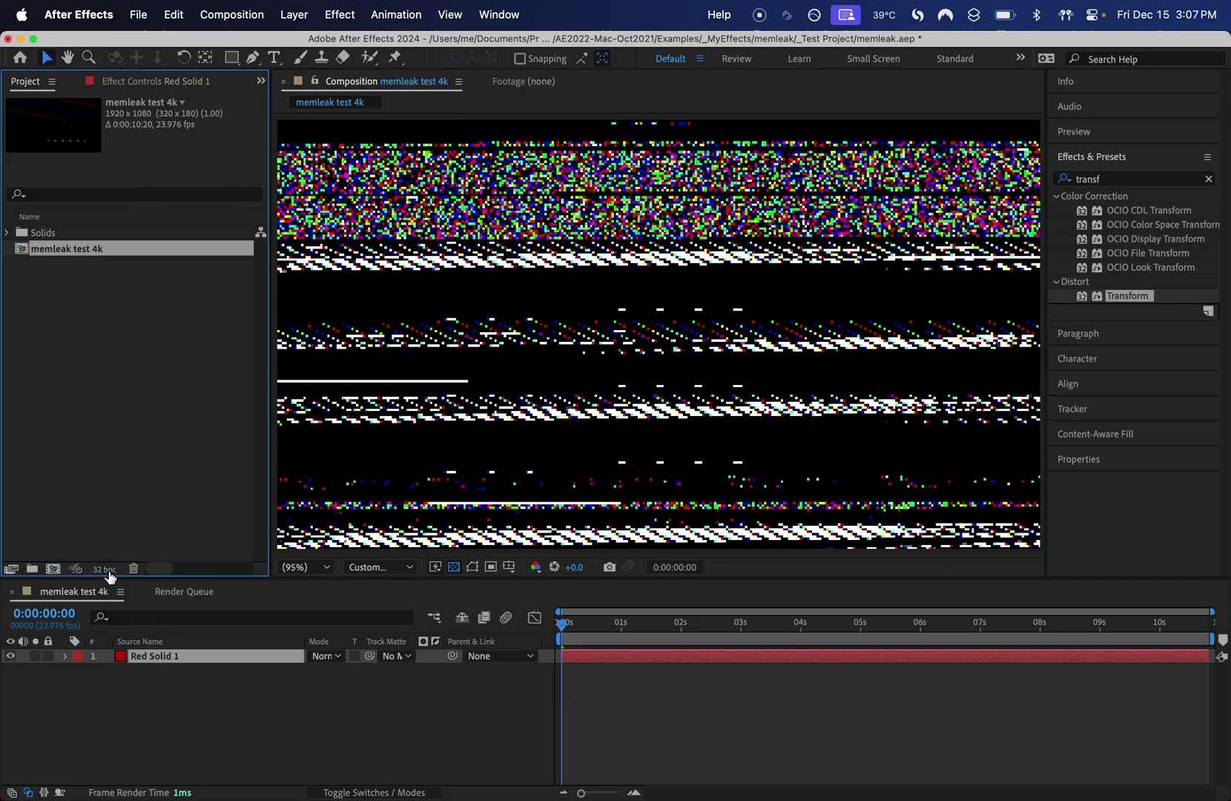
{"action": "left_click", "coordinate": [108, 568], "text": "alt"}
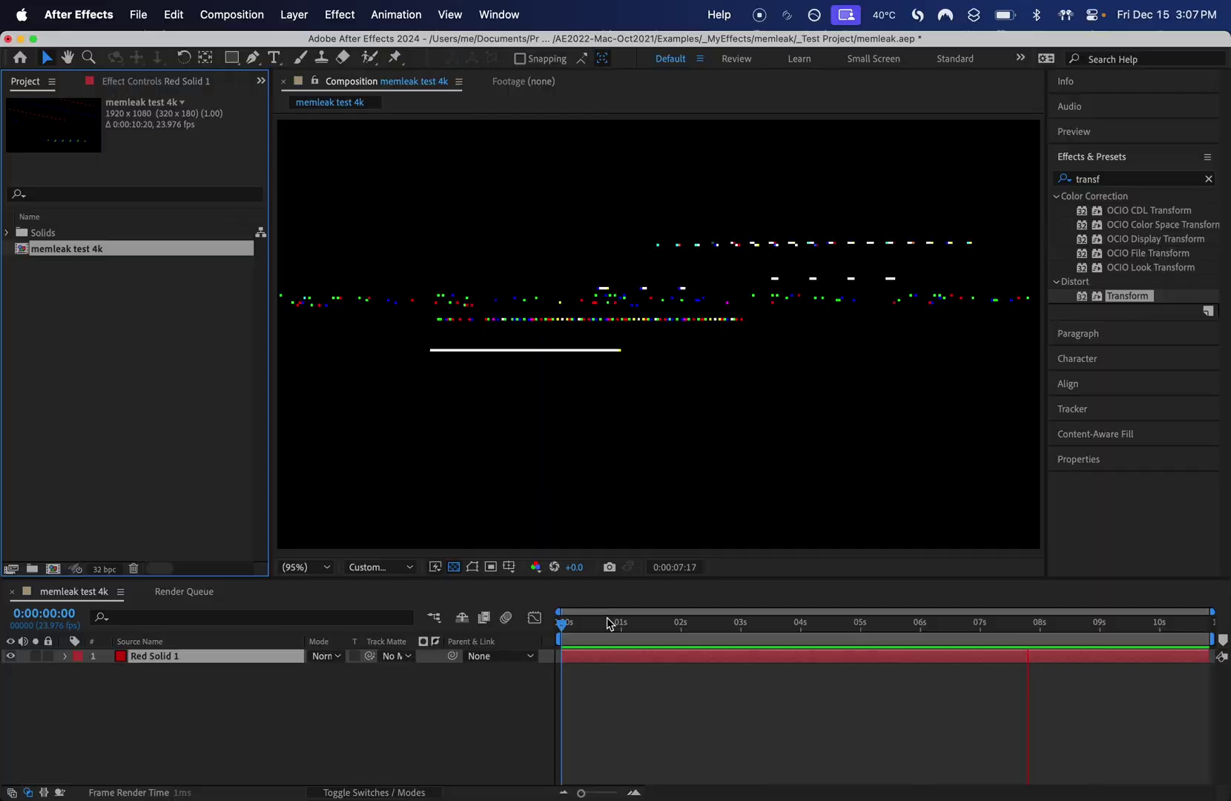
{"action": "key", "text": "space"}
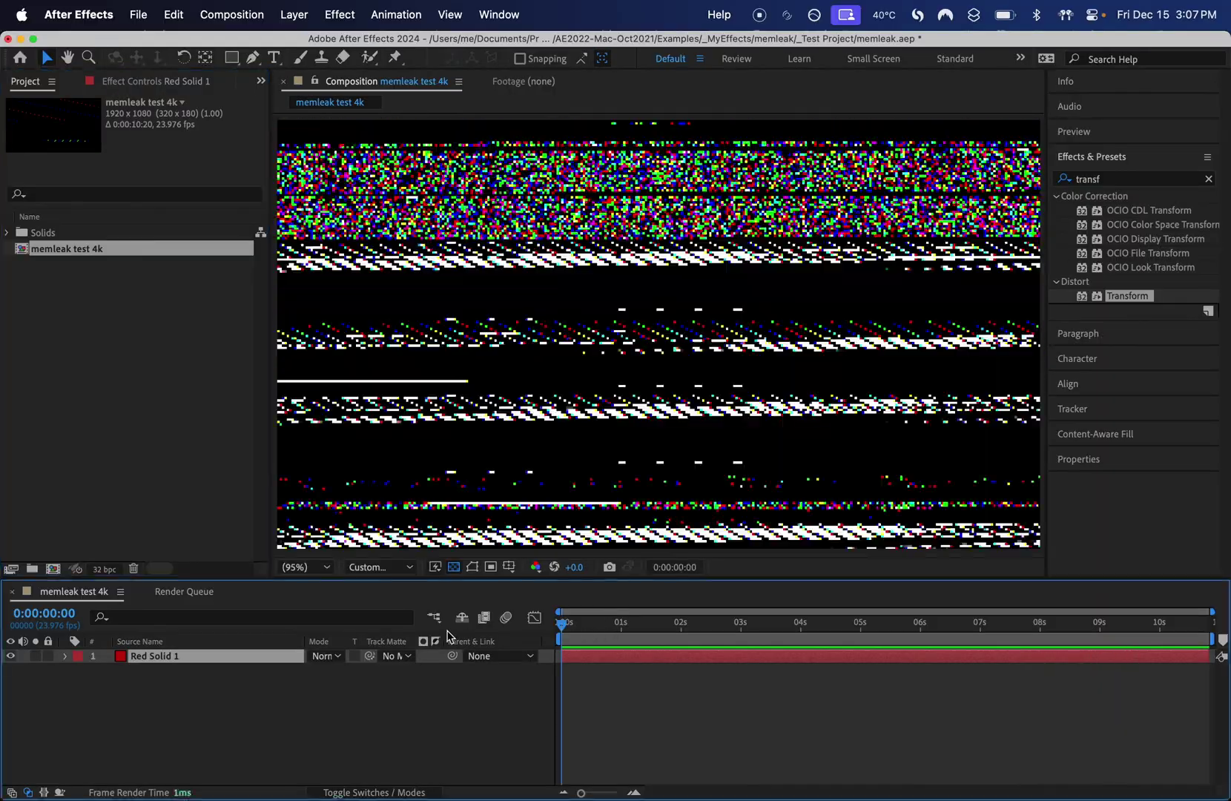
{"action": "left_click", "coordinate": [398, 569]}
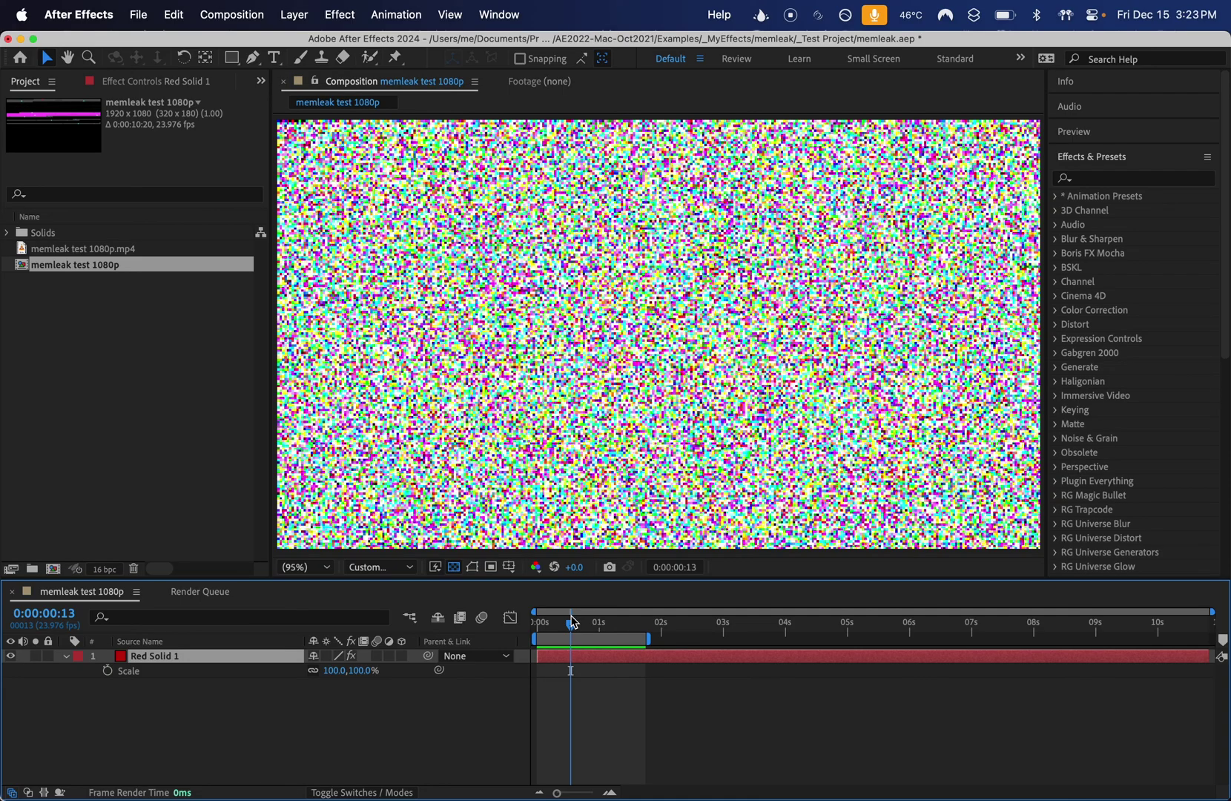
- Show Red Solid 1's Effect Controls and search Effects & Presets for 'pixelfan'
{"action": "left_click", "coordinate": [197, 85]}
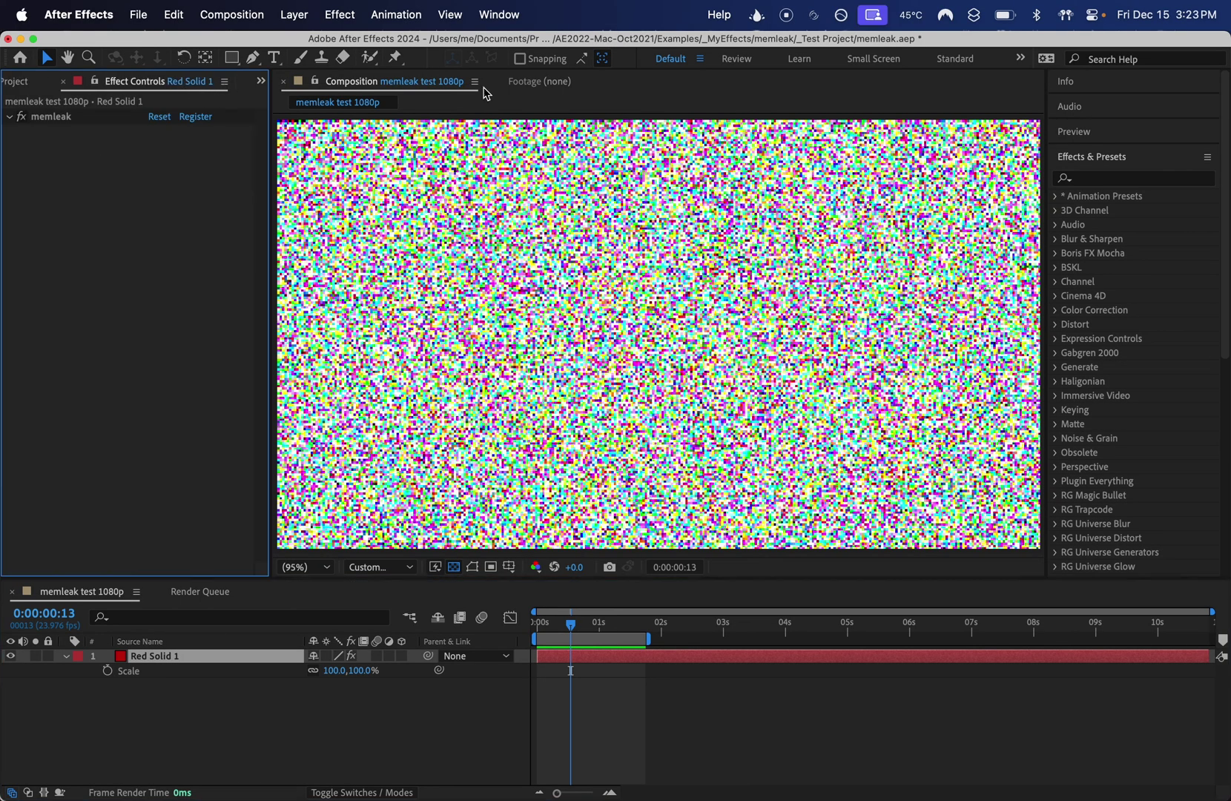
{"action": "left_click", "coordinate": [1154, 180]}
{"action": "type", "text": "pixelfan"}
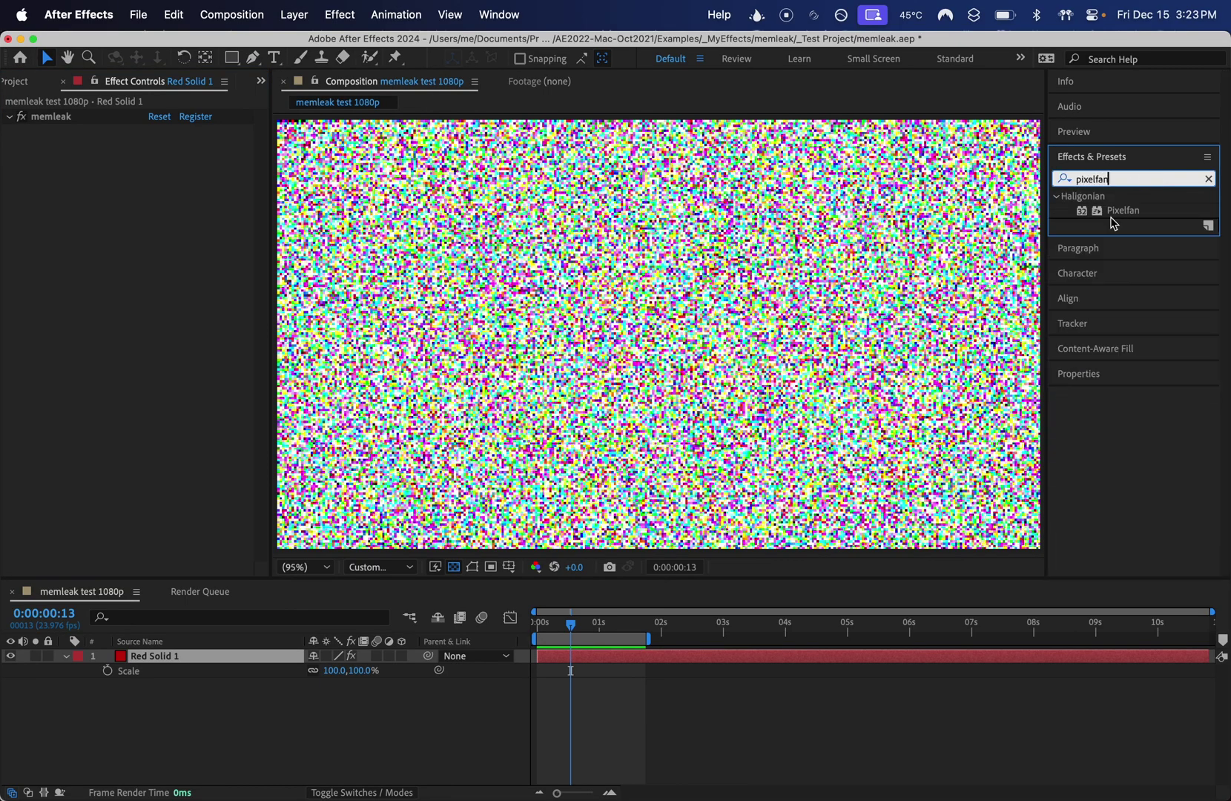
- Apply Pixelfan and draw an elliptical mask at the upper right with mode None
{"action": "double_click", "coordinate": [1111, 217]}
{"action": "left_click_drag", "start_coordinate": [230, 58], "coordinate": [301, 106]}
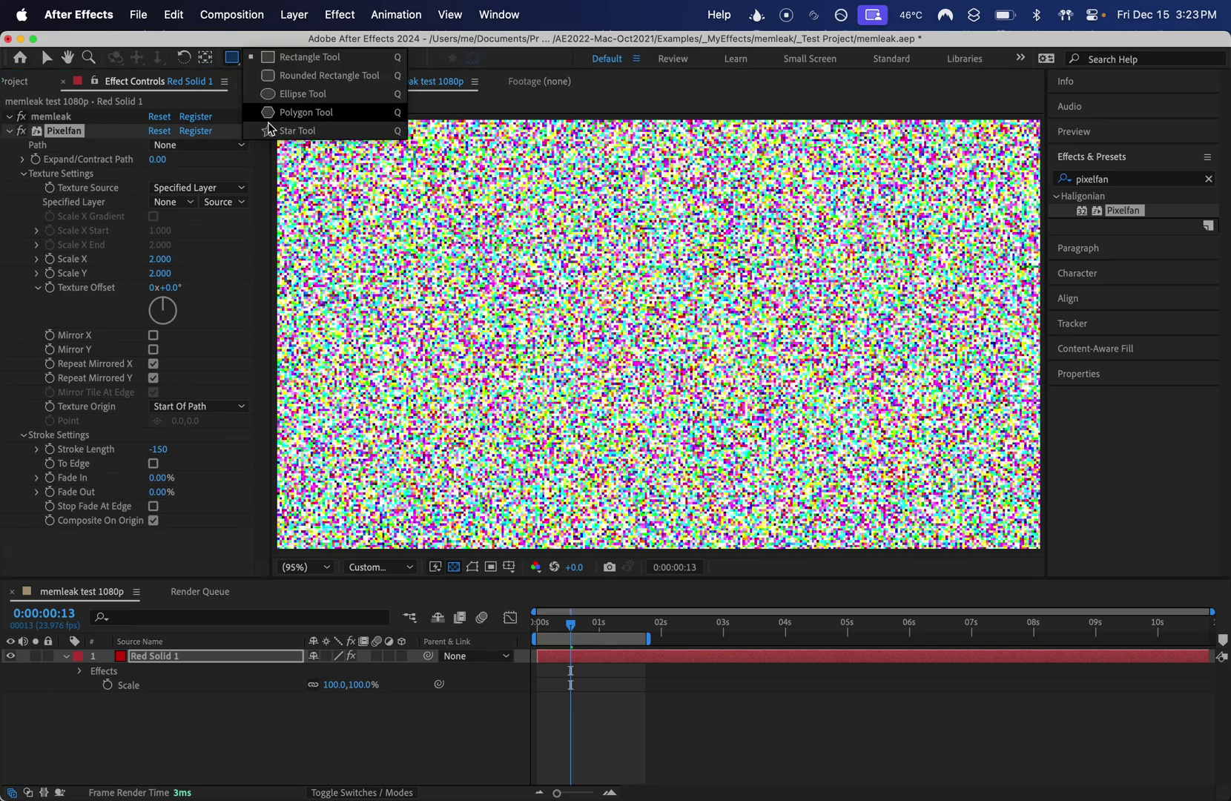
{"action": "left_click_drag", "start_coordinate": [652, 201], "coordinate": [1023, 285]}
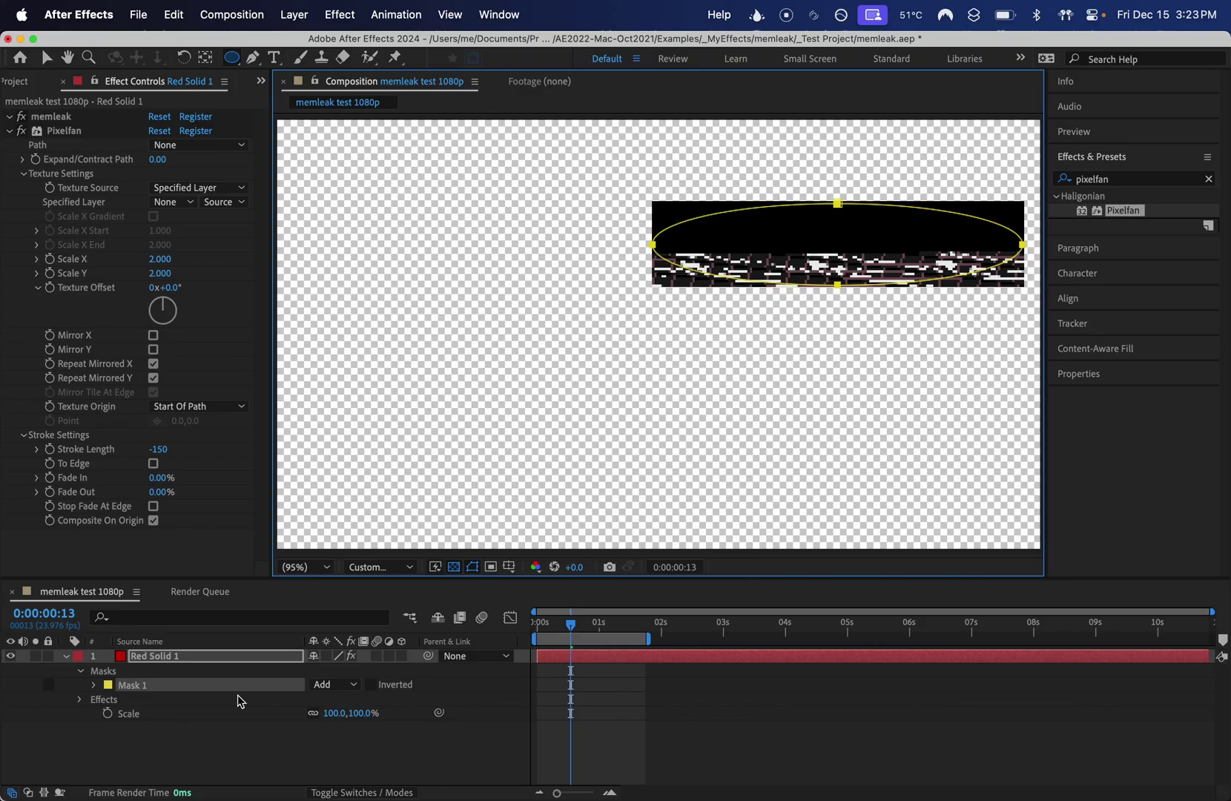
{"action": "left_click", "coordinate": [346, 687]}
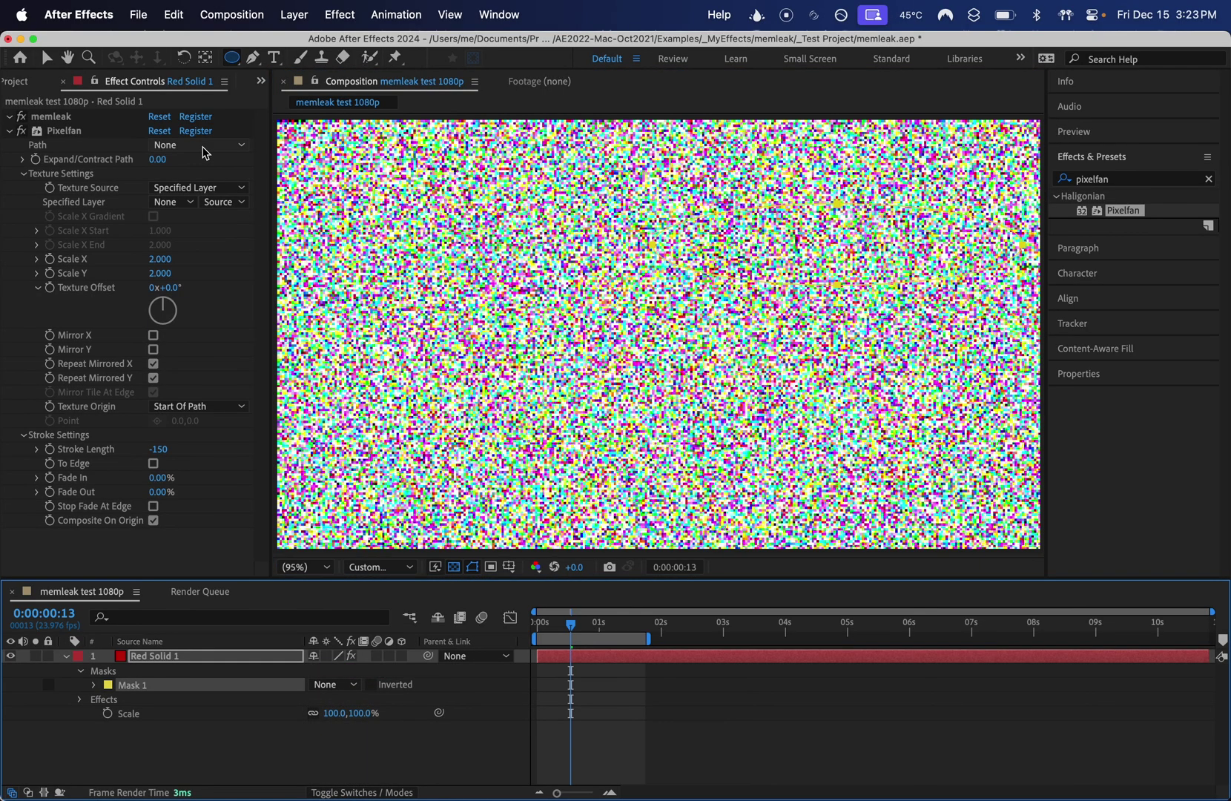
{"action": "left_click", "coordinate": [197, 145]}
- Set Pixelfan to Mask 1, Original Frame texture, stroke length 410, Scale X 0.201; reshape the mask
{"action": "left_click", "coordinate": [184, 191]}
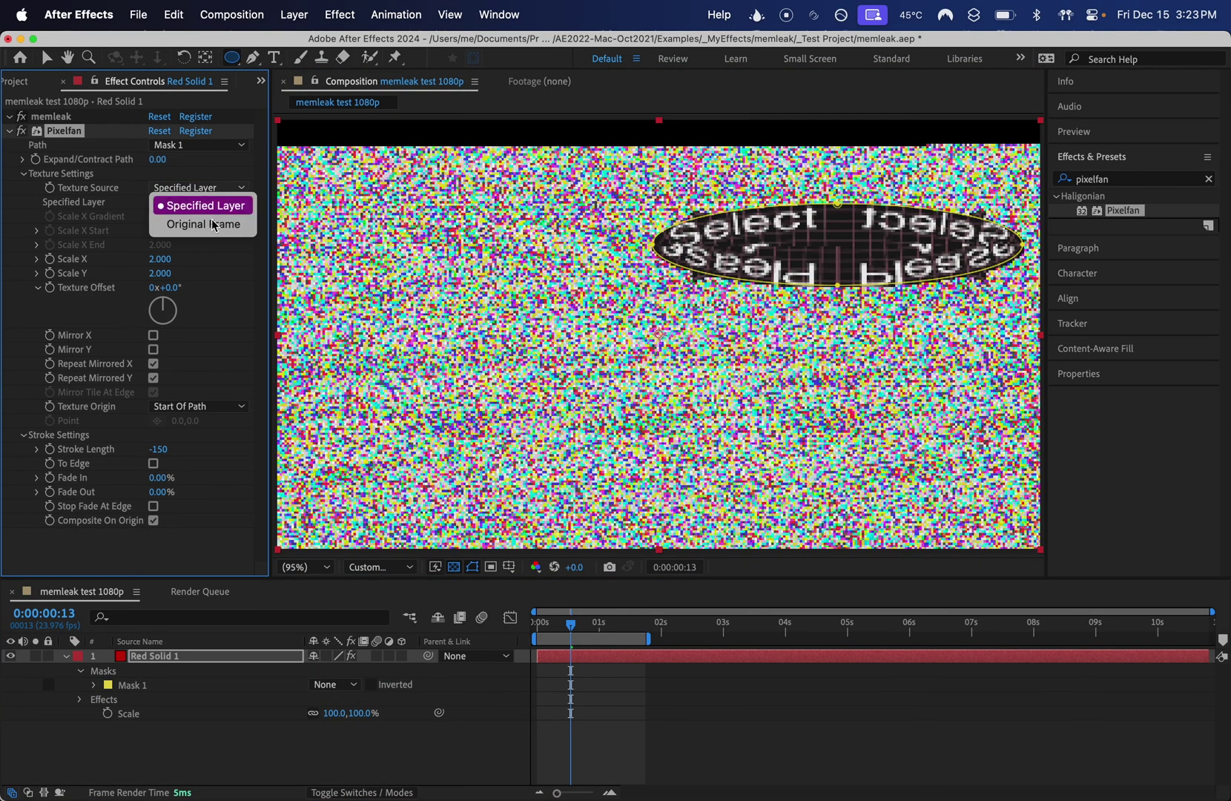
{"action": "left_click", "coordinate": [188, 224]}
{"action": "left_click_drag", "start_coordinate": [157, 448], "coordinate": [204, 446]}
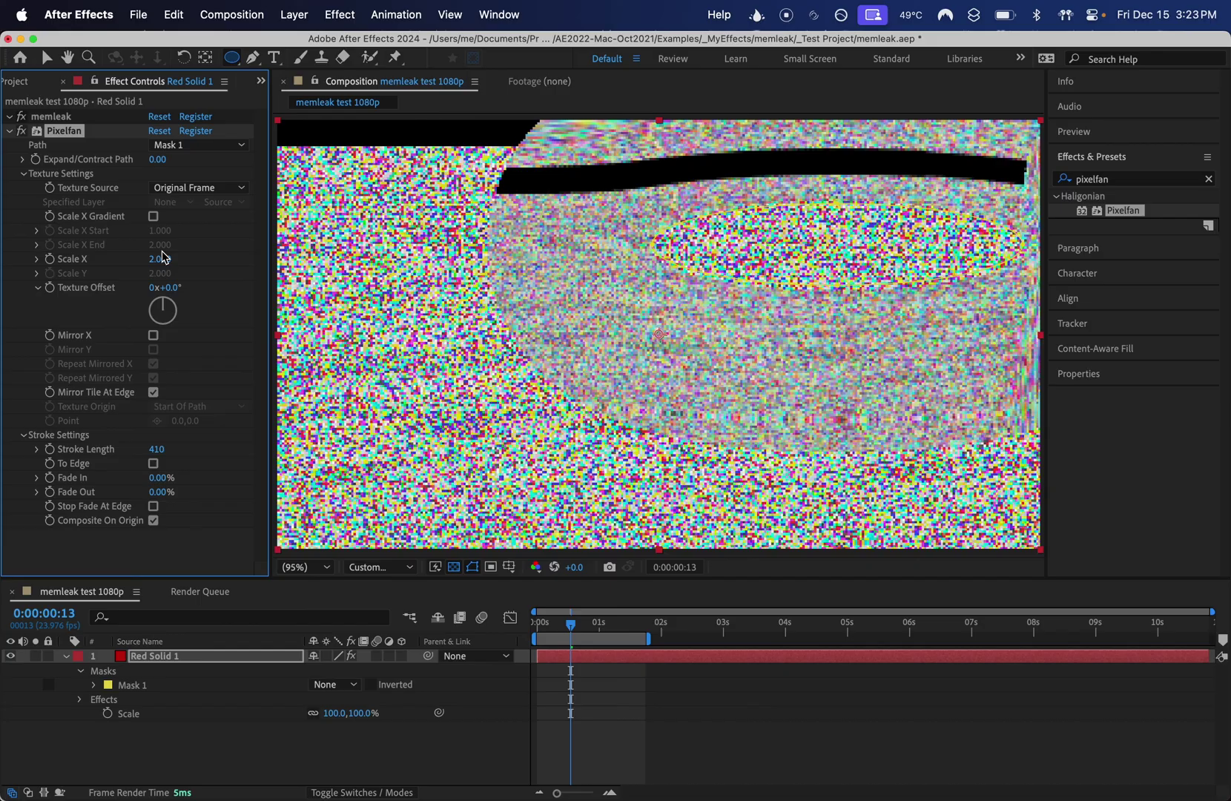
{"action": "left_click_drag", "start_coordinate": [163, 259], "coordinate": [144, 258]}
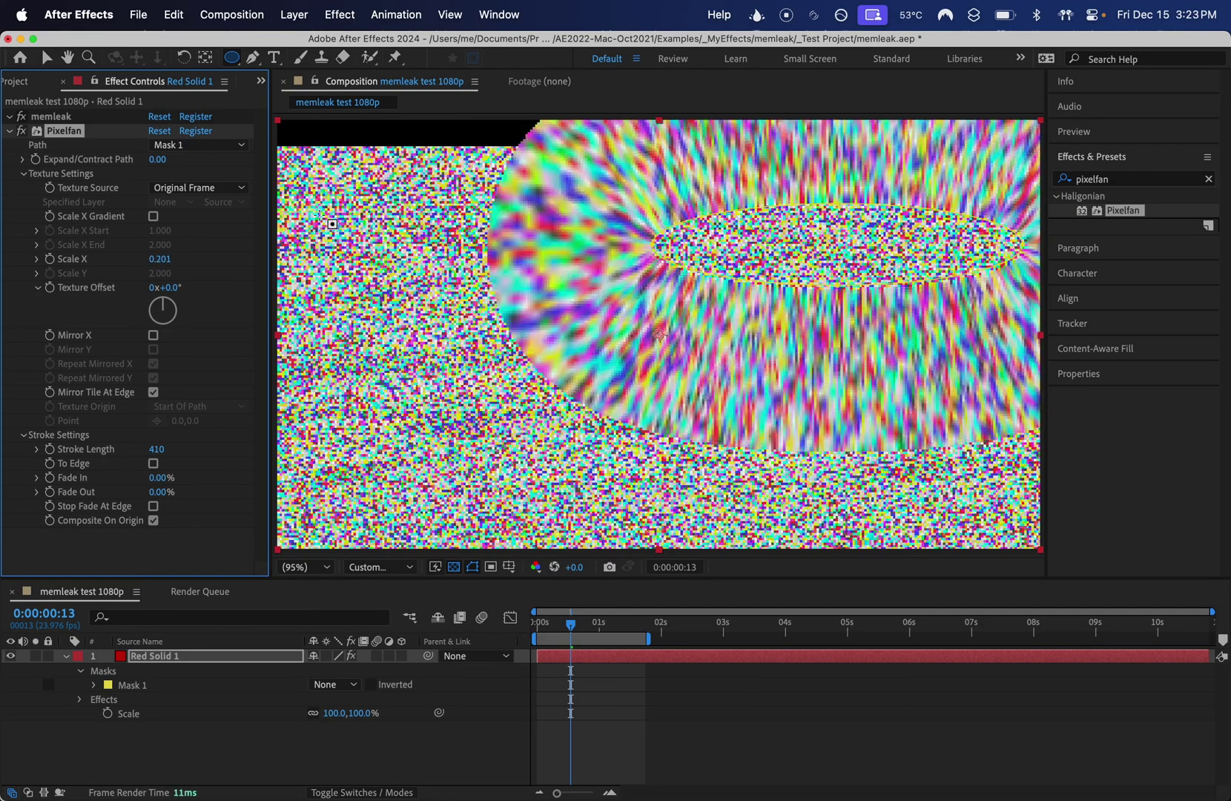
{"action": "key", "text": "v"}
{"action": "left_click_drag", "start_coordinate": [654, 242], "coordinate": [588, 299]}
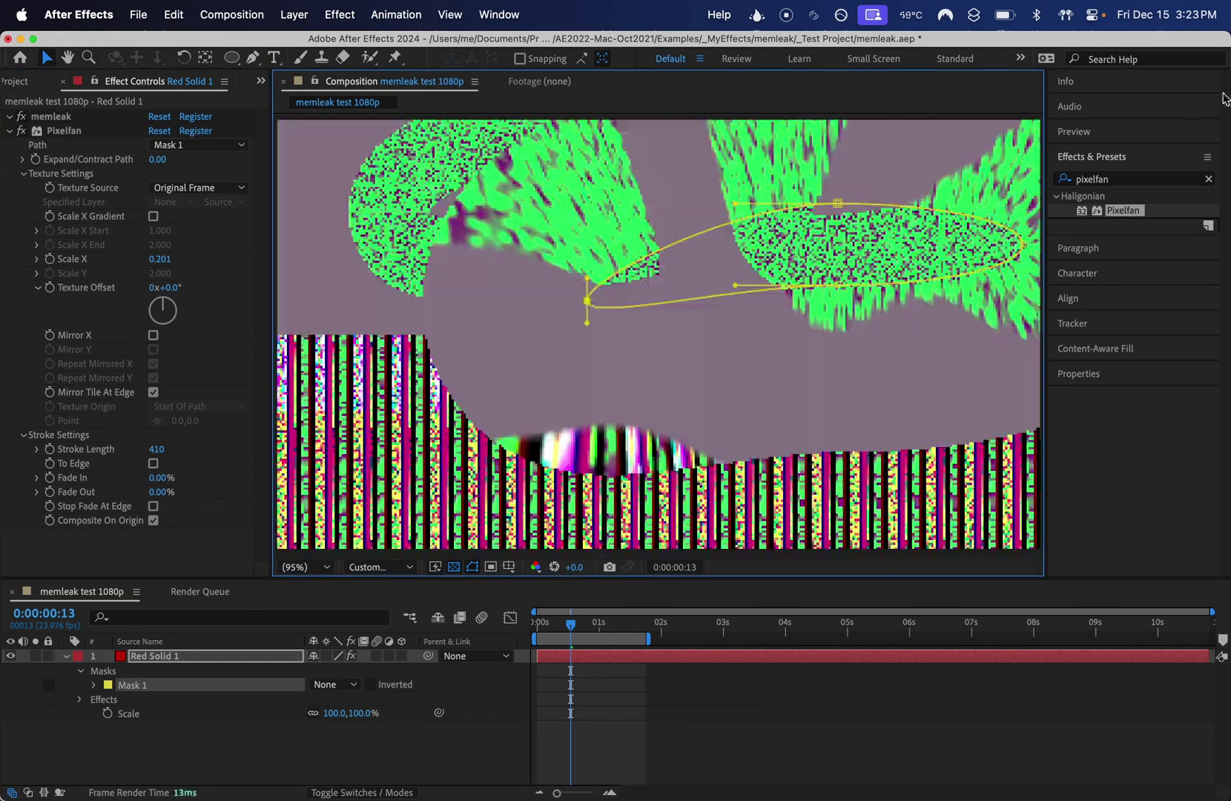
- Search for 'pixel so', apply Pixel Sorter 3, and lower Threshold > to 0.290
{"action": "left_click", "coordinate": [1122, 183]}
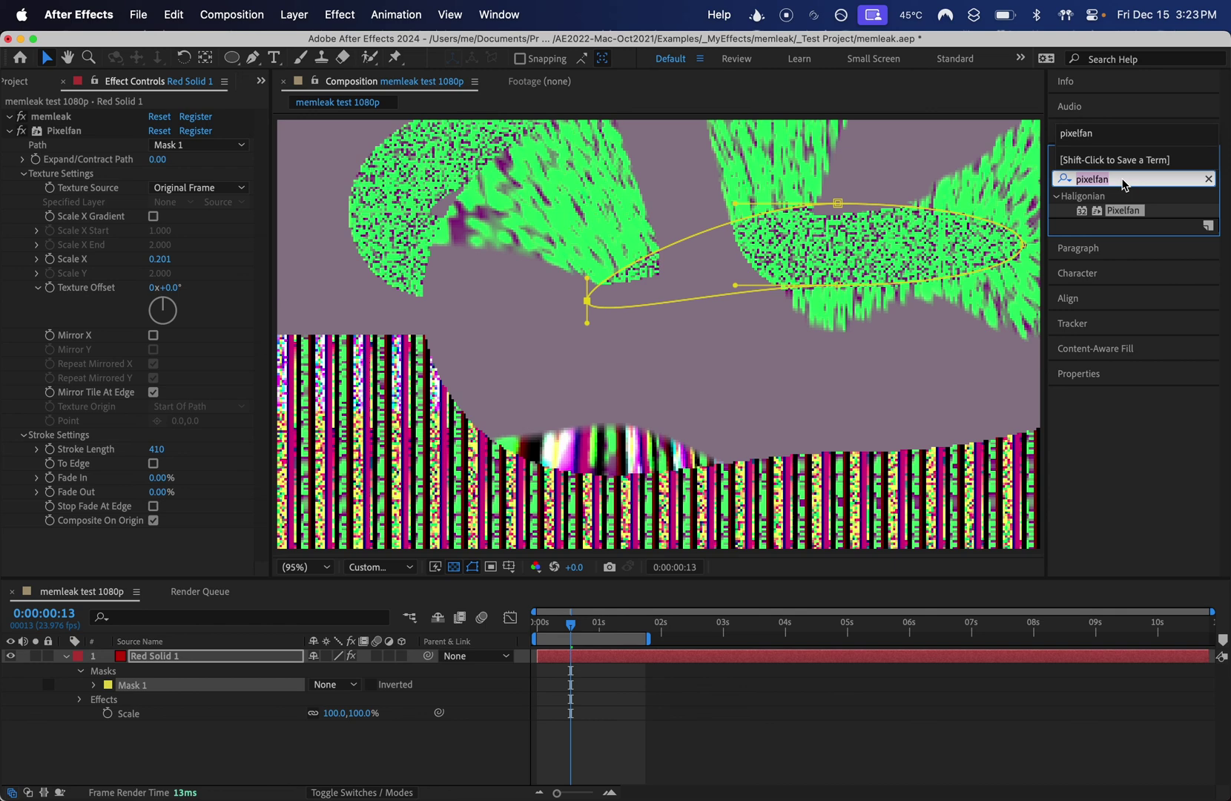
{"action": "type", "text": "pixel so"}
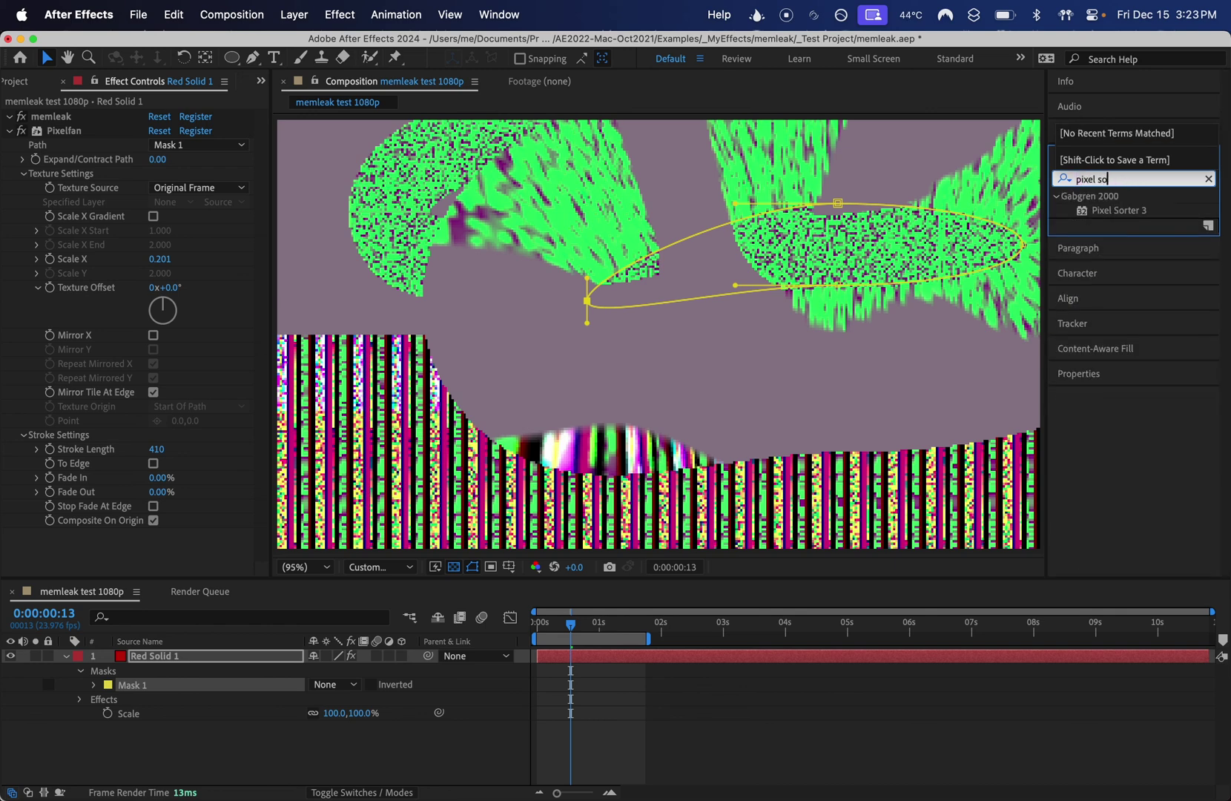
{"action": "double_click", "coordinate": [1111, 220]}
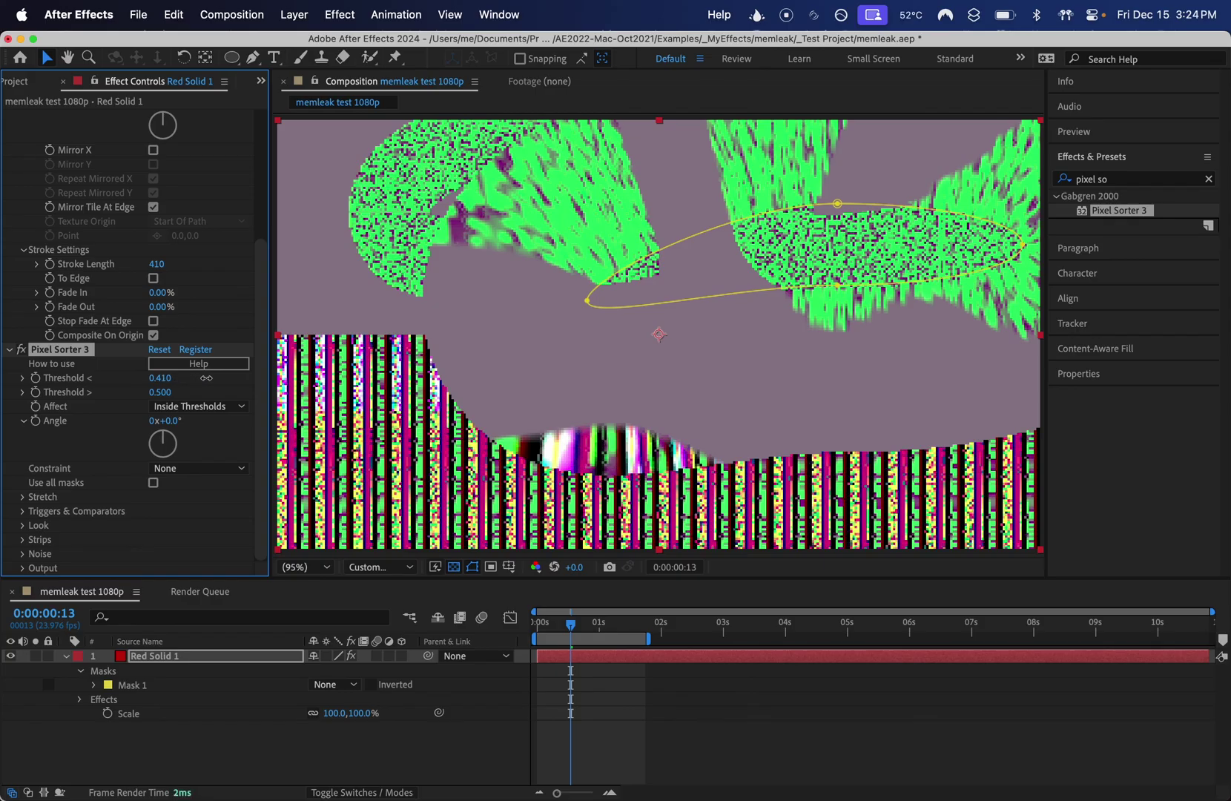
{"action": "left_click_drag", "start_coordinate": [144, 387], "coordinate": [149, 390]}
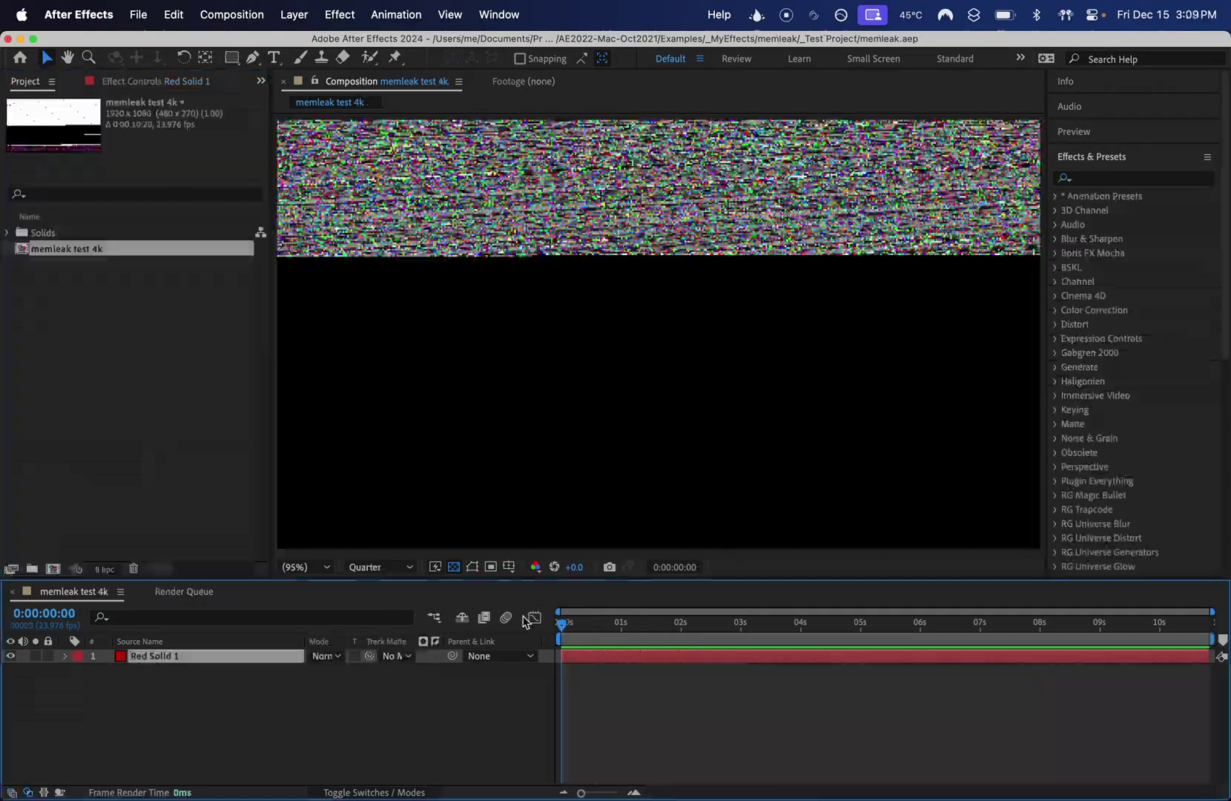
- Set preview resolution to Full, play the composition, and scrub its first two seconds
{"action": "left_click", "coordinate": [379, 567]}
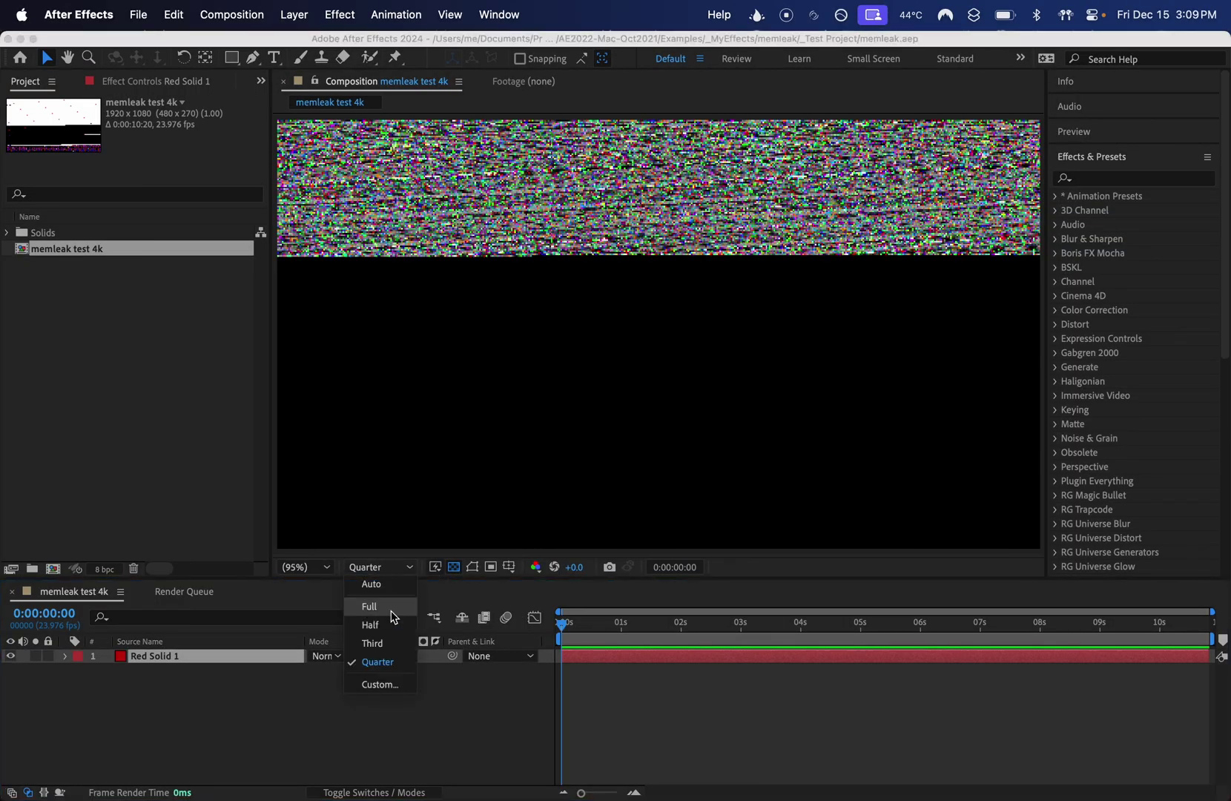
{"action": "left_click", "coordinate": [392, 607]}
{"action": "left_click_drag", "start_coordinate": [563, 625], "coordinate": [616, 632]}
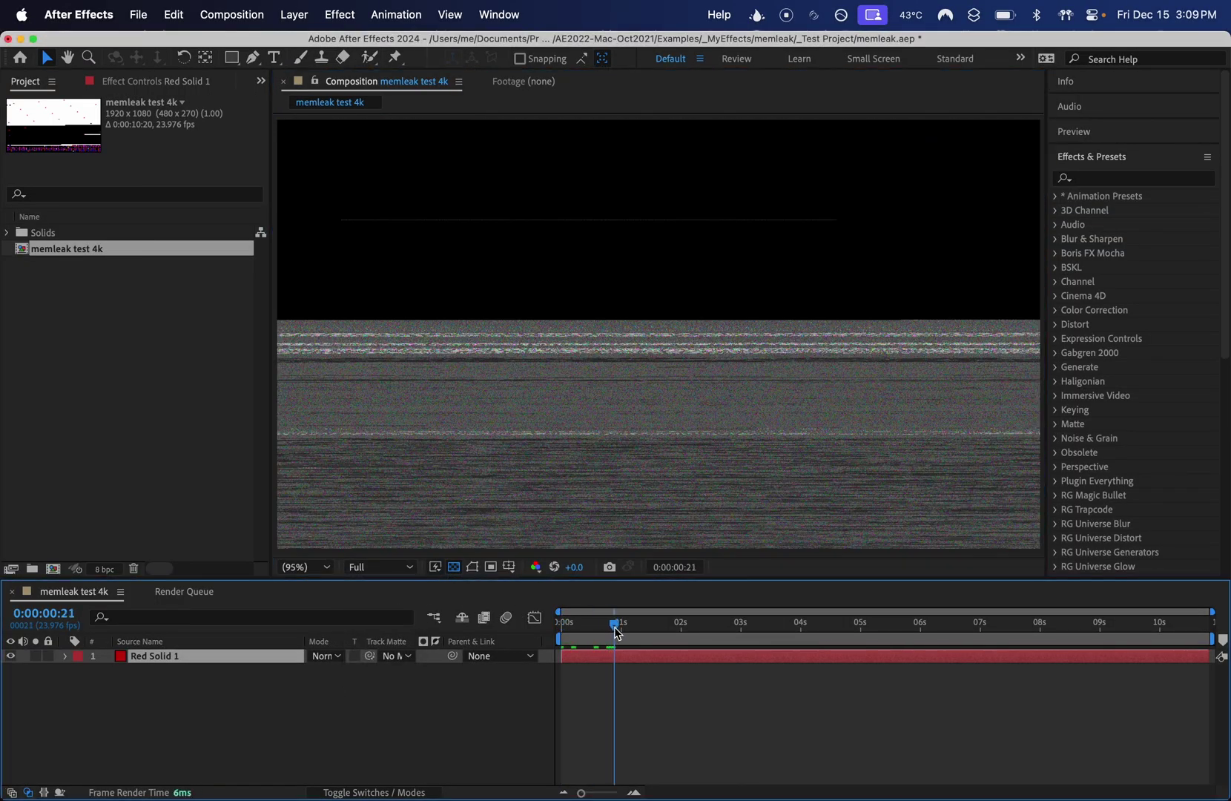
{"action": "key", "text": "space"}
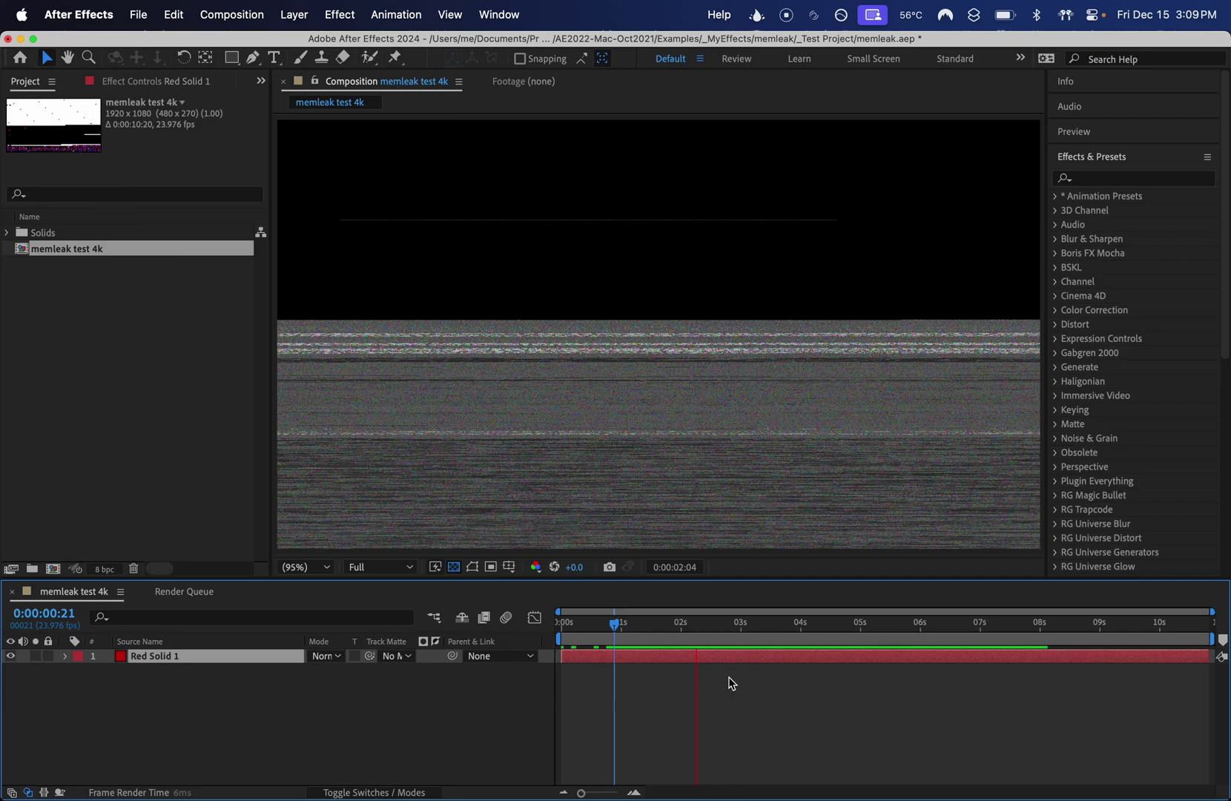
{"action": "mouse_move", "coordinate": [641, 620]}
{"action": "left_mouse_down"}
{"action": "mouse_move", "coordinate": [703, 644]}
{"action": "mouse_move", "coordinate": [563, 651]}
{"action": "mouse_move", "coordinate": [676, 649]}
{"action": "mouse_move", "coordinate": [587, 648]}
{"action": "left_mouse_up"}
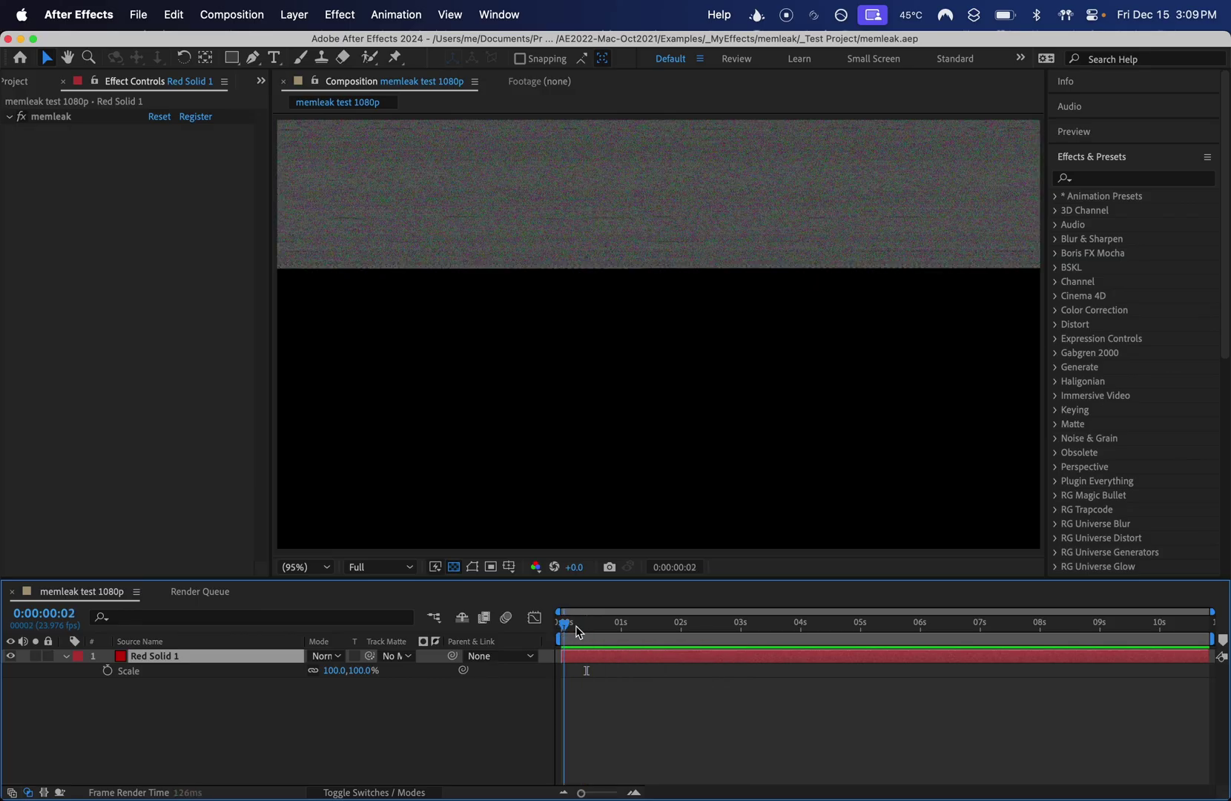
{"action": "mouse_move", "coordinate": [564, 627]}
{"action": "left_mouse_down"}
{"action": "mouse_move", "coordinate": [576, 632]}
{"action": "mouse_move", "coordinate": [518, 632]}
{"action": "left_mouse_up"}
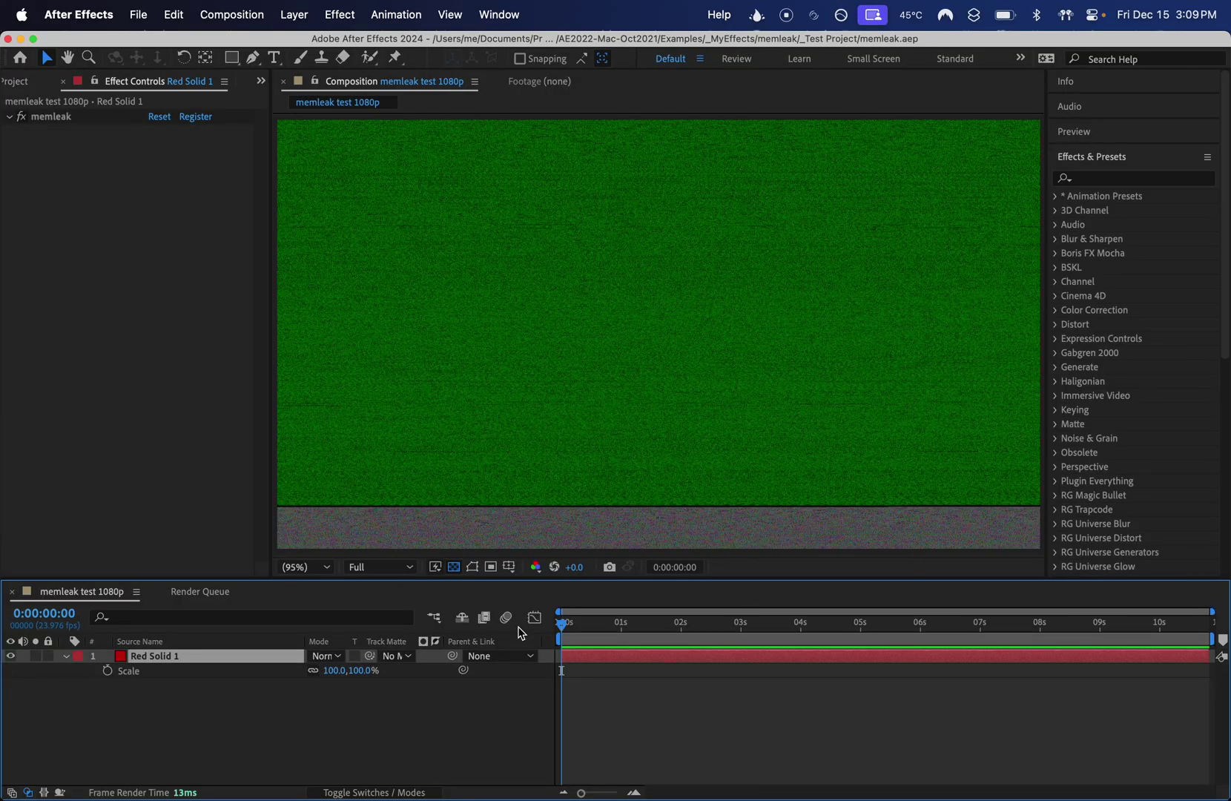
- Preview at Quarter resolution with the project colour depth raised to 32 bpc
{"action": "left_click", "coordinate": [352, 566]}
{"action": "left_click", "coordinate": [414, 663]}
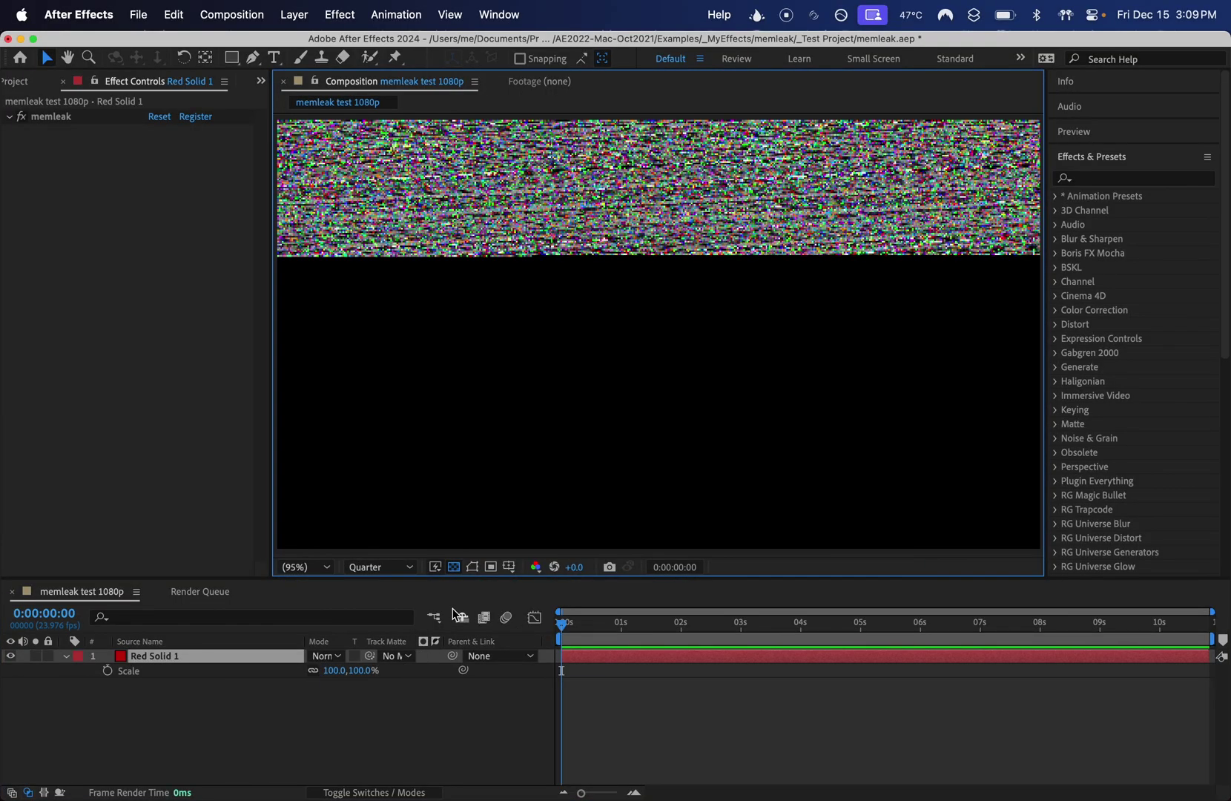
{"action": "left_click", "coordinate": [22, 80]}
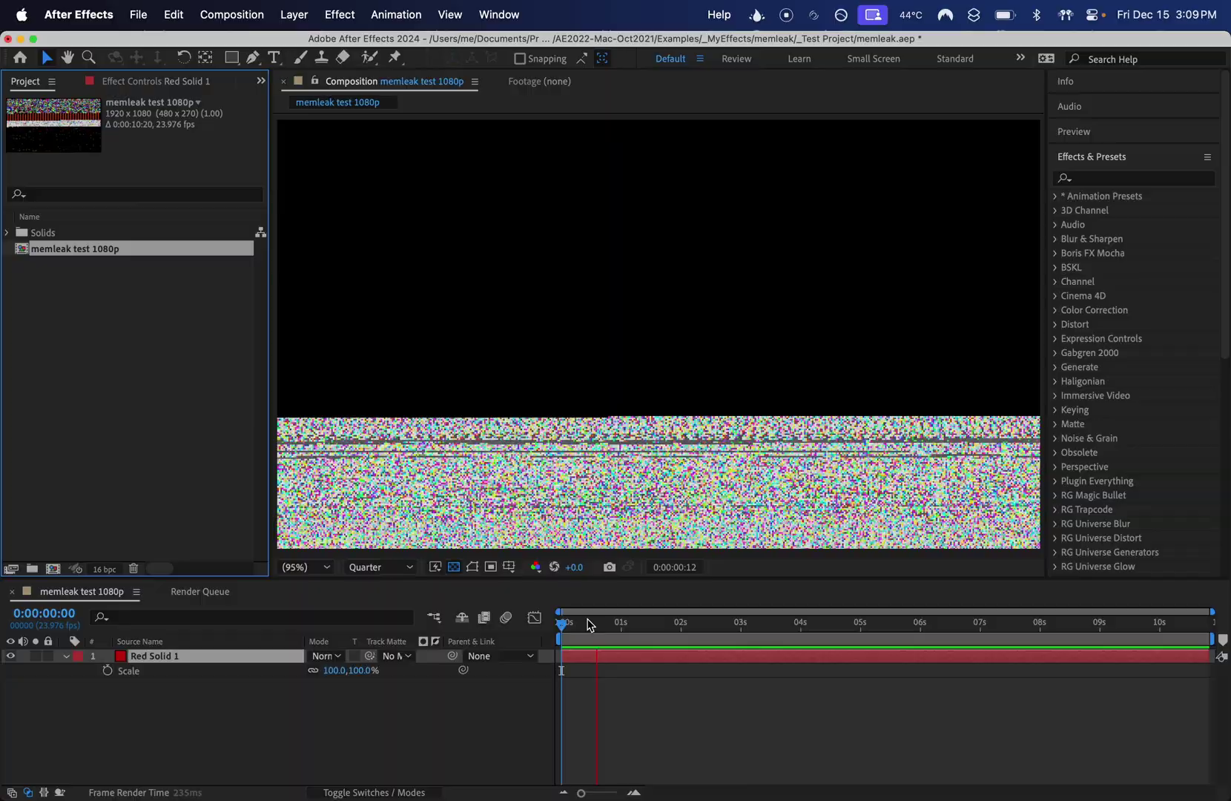
{"action": "left_click", "coordinate": [102, 569], "text": "alt"}
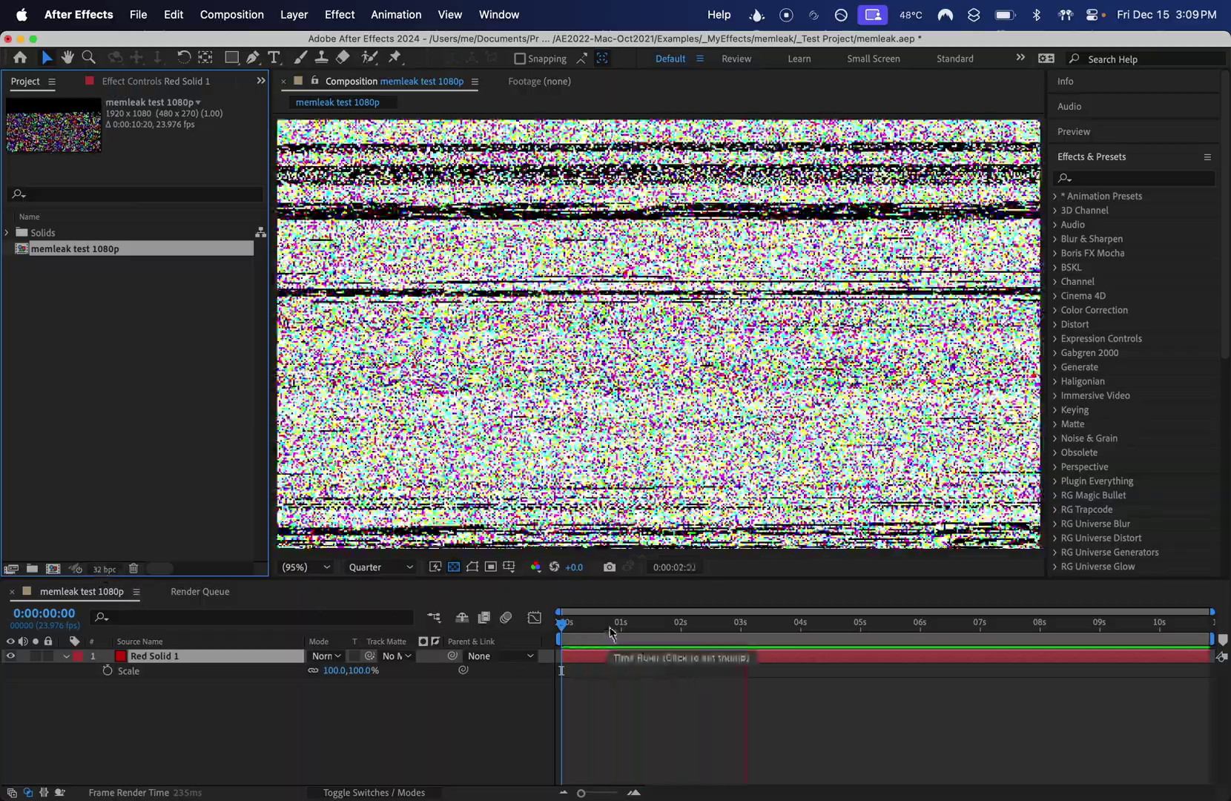
- Scrub the glitch animation and return the current time to the first frames
{"action": "left_click_drag", "start_coordinate": [562, 625], "coordinate": [655, 639]}
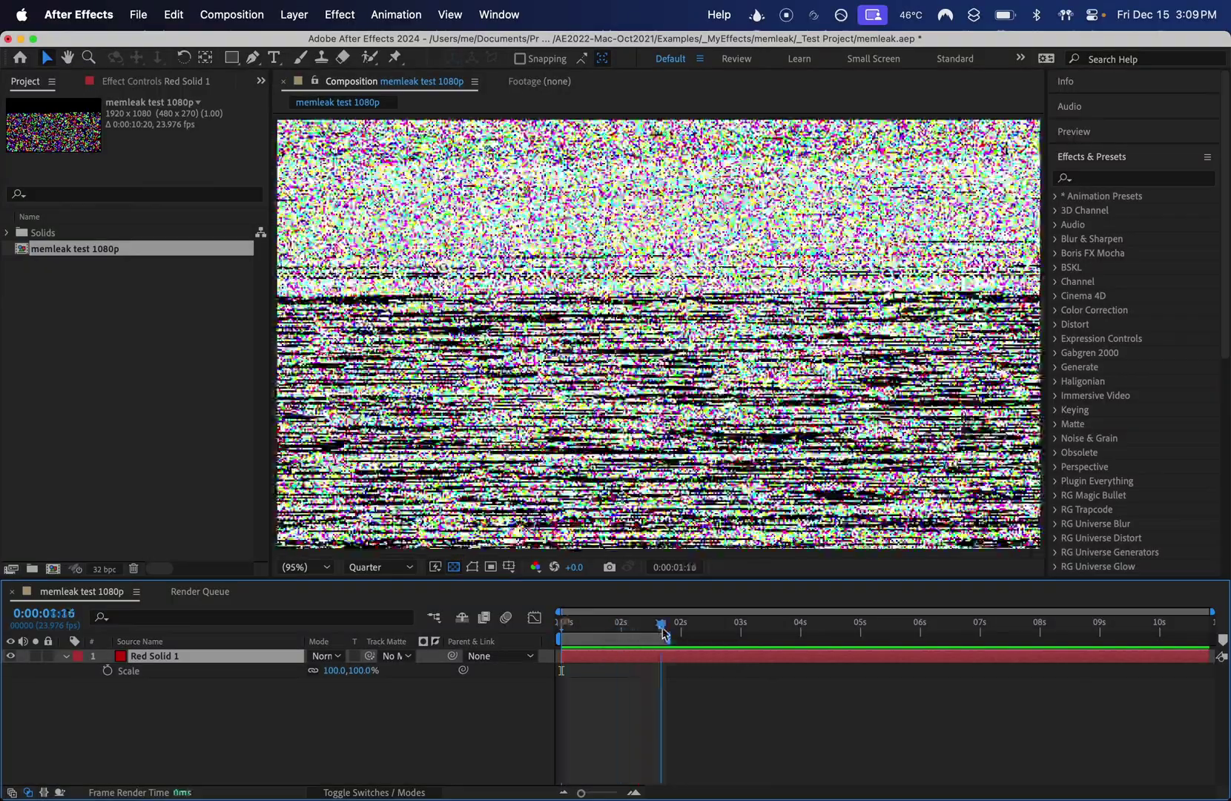
{"action": "left_click", "coordinate": [579, 632]}
{"action": "left_click_drag", "start_coordinate": [579, 632], "coordinate": [573, 627]}
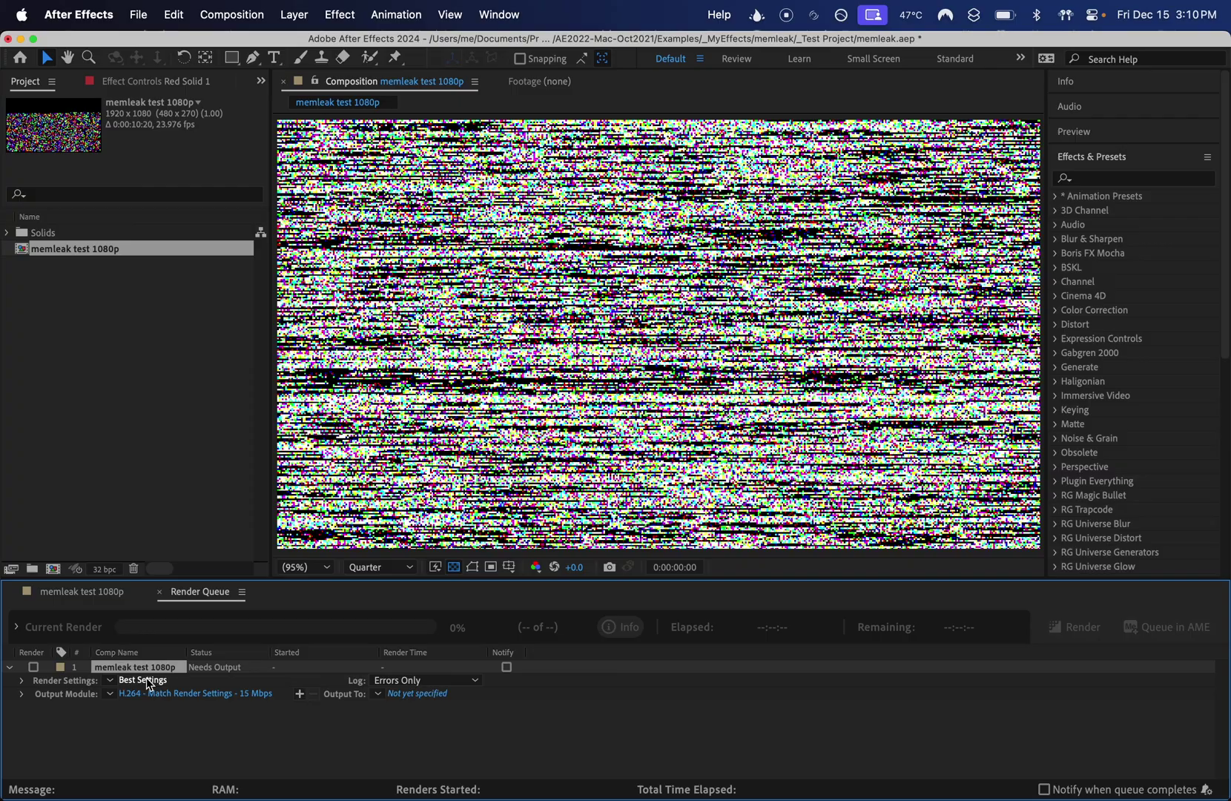
- Render the composition at Quarter resolution with Best Settings to memleak test 1080p.mp4
{"action": "left_click", "coordinate": [142, 680]}
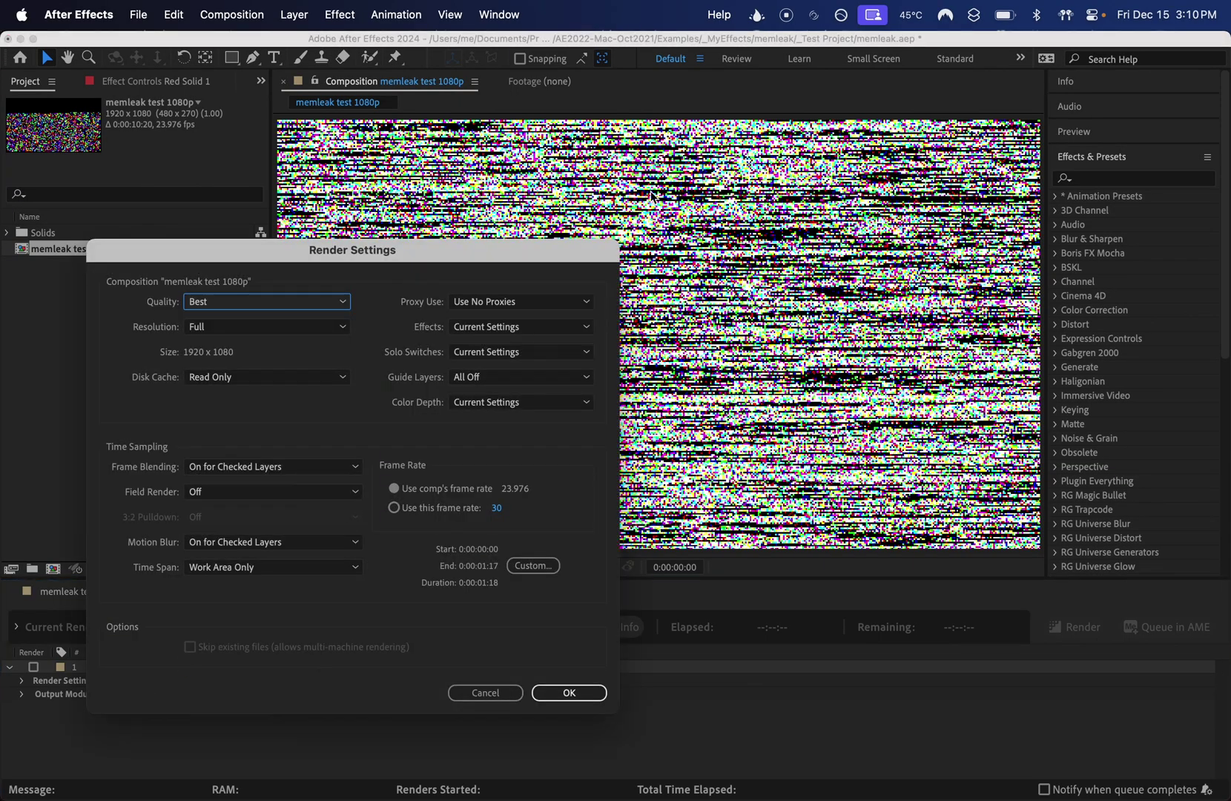
{"action": "left_click", "coordinate": [225, 296]}
{"action": "left_click", "coordinate": [225, 341]}
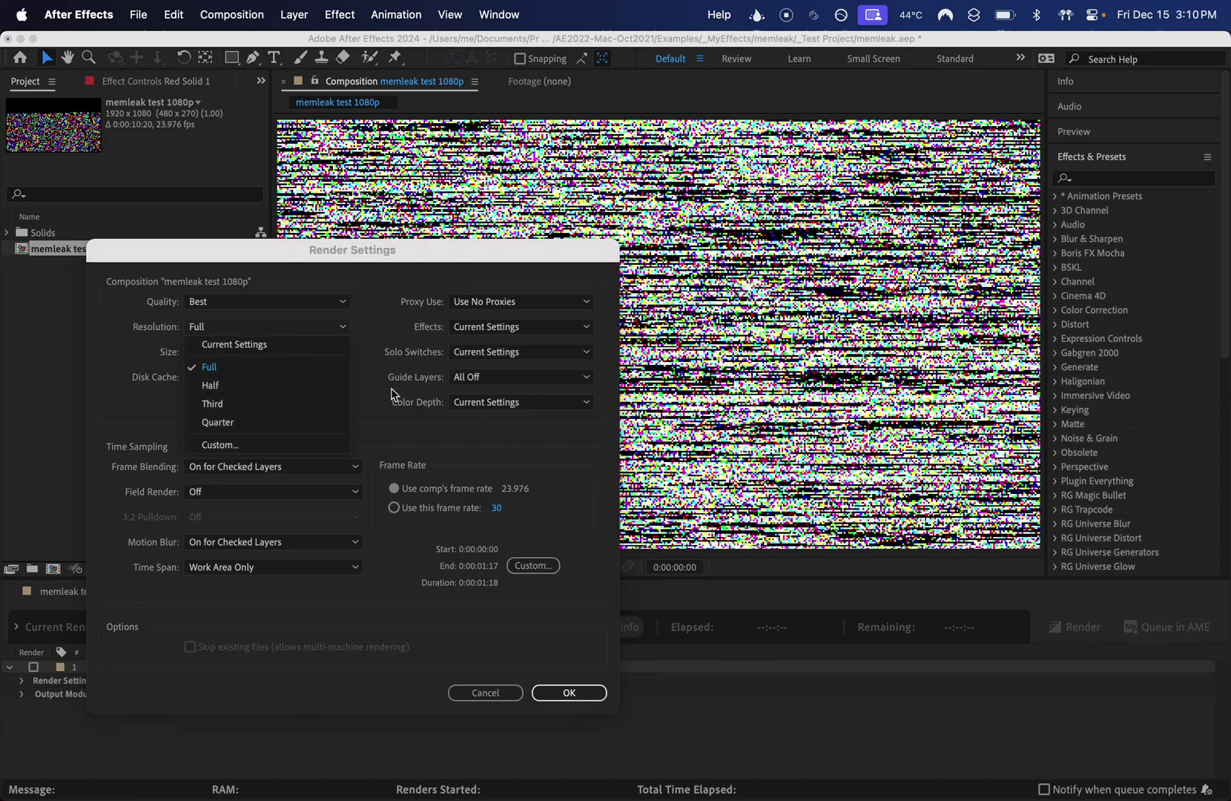
{"action": "left_click", "coordinate": [269, 418]}
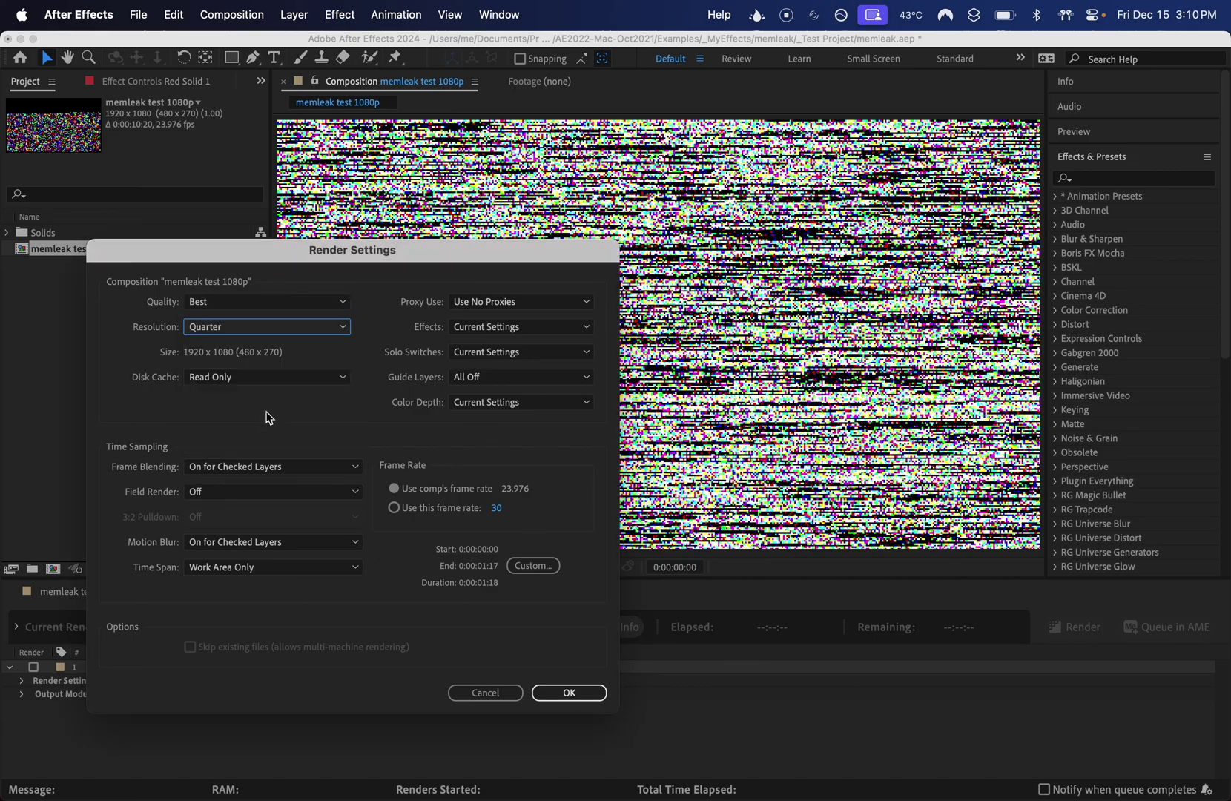
{"action": "left_click", "coordinate": [572, 691]}
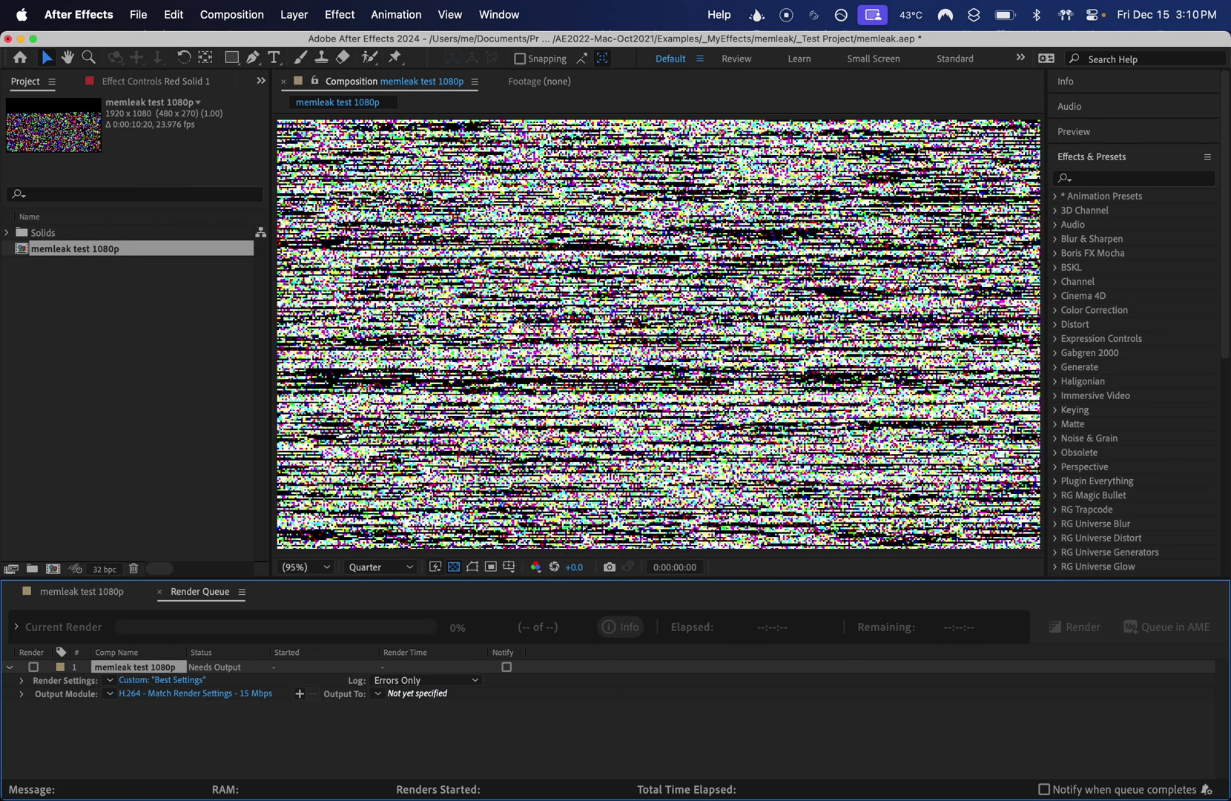
{"action": "key", "text": "Return"}
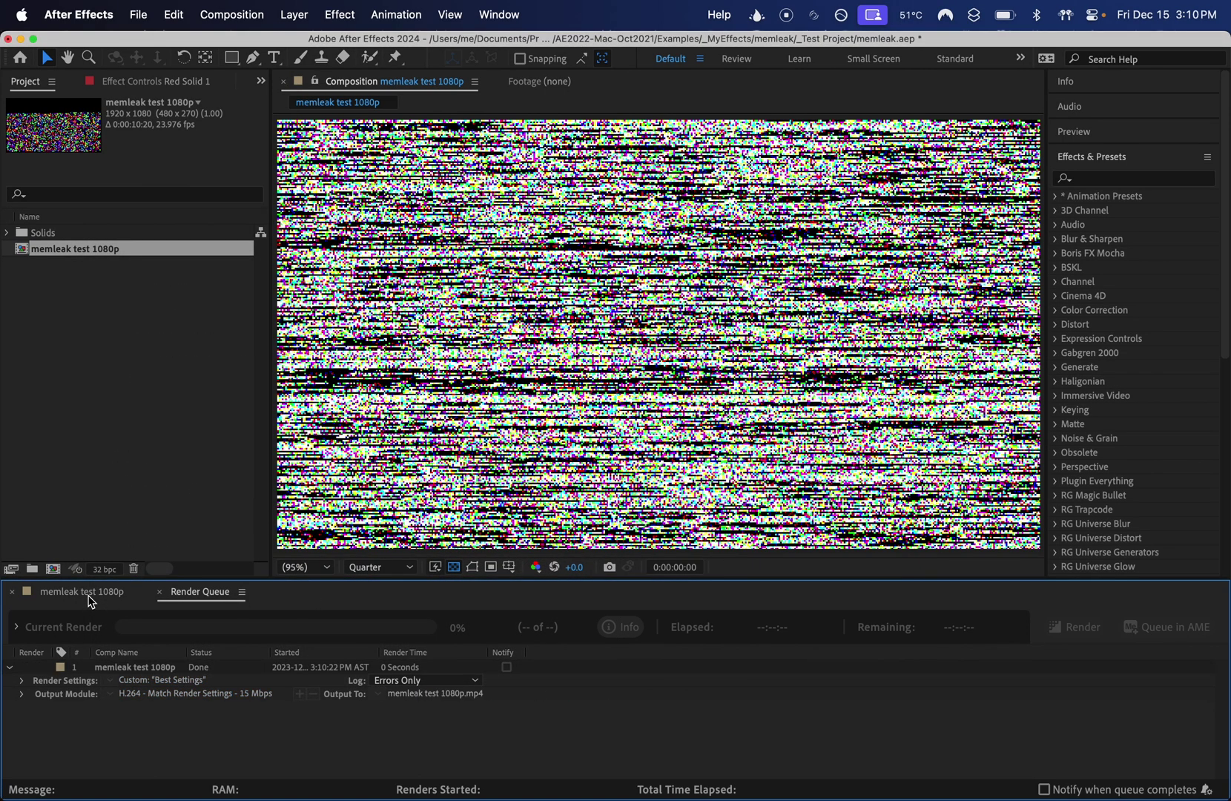
- Preview the rendered memleak test 1080p.mp4 in Finder Quick Look
{"action": "left_click", "coordinate": [87, 597]}
{"action": "key", "text": "super+Tab"}
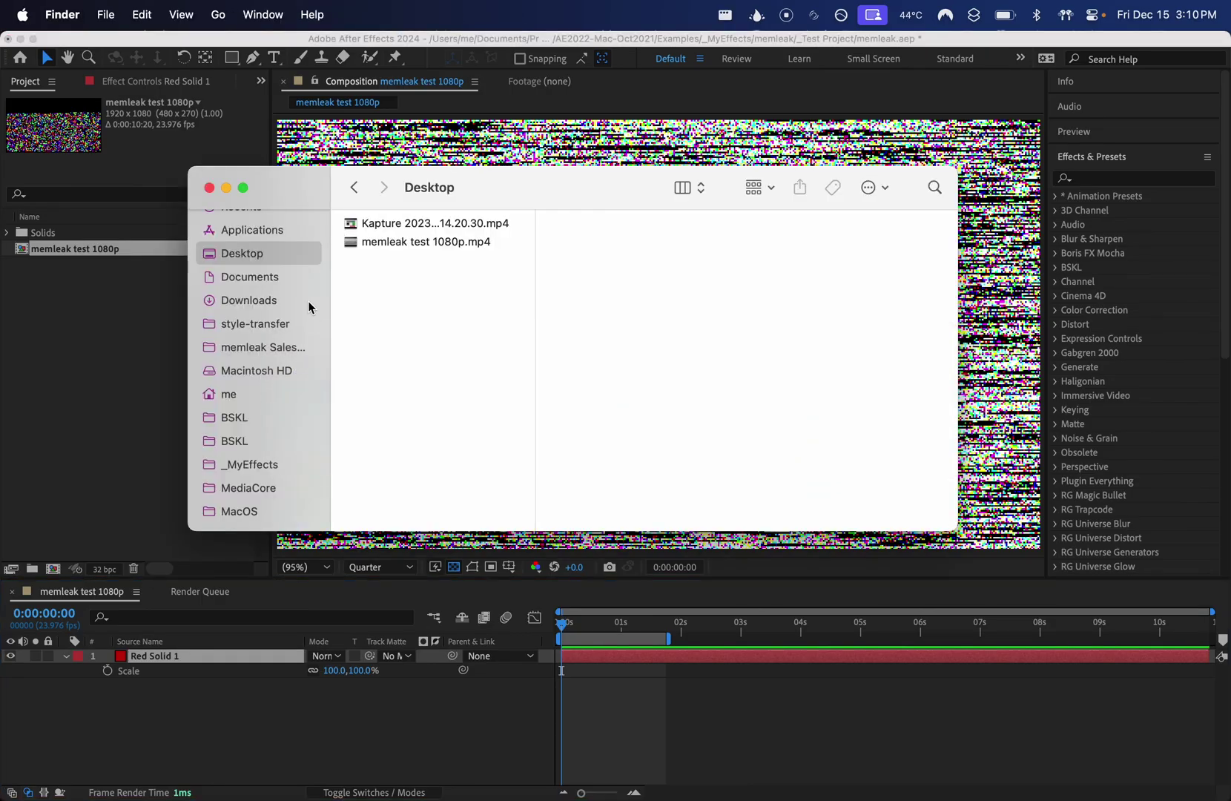
{"action": "left_click", "coordinate": [444, 241]}
{"action": "key", "text": "space"}
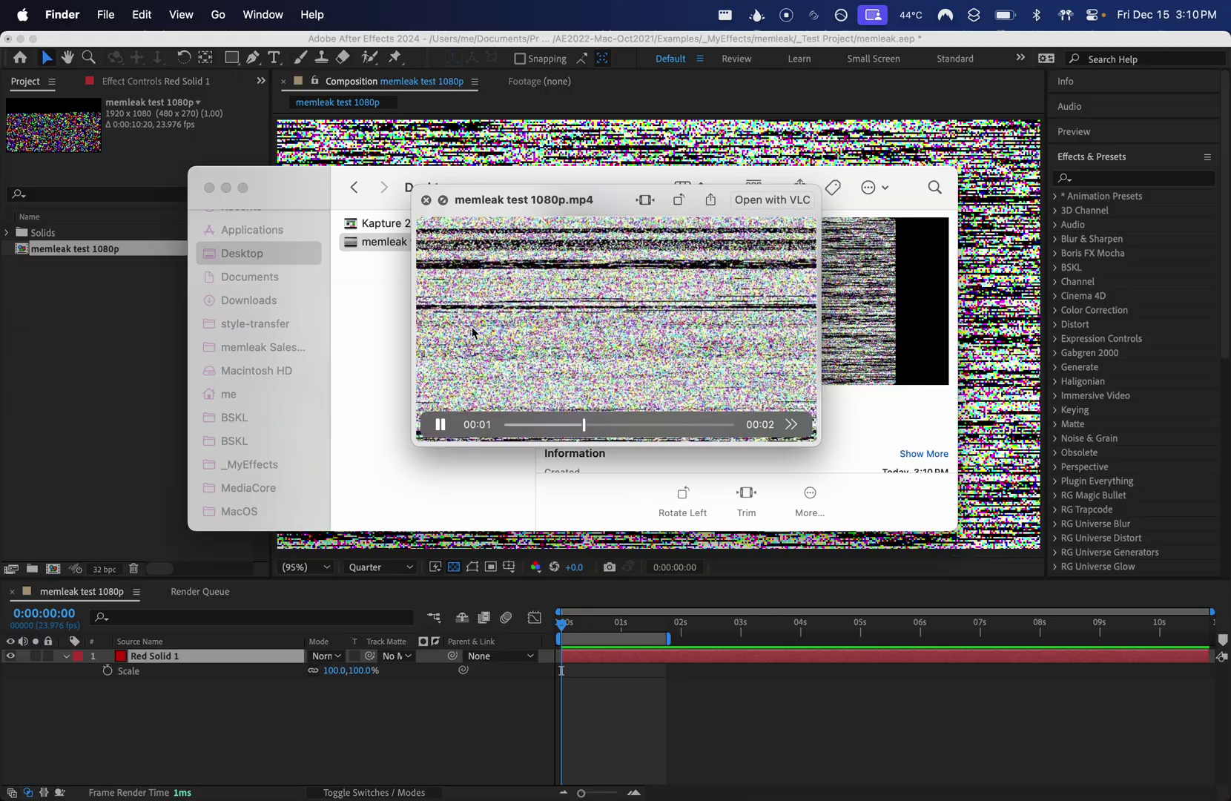
{"action": "key", "text": "space"}
- Add memleak test 1080p.mp4 as the top layer and set its Scale to 400%
{"action": "left_click_drag", "start_coordinate": [401, 241], "coordinate": [548, 678]}
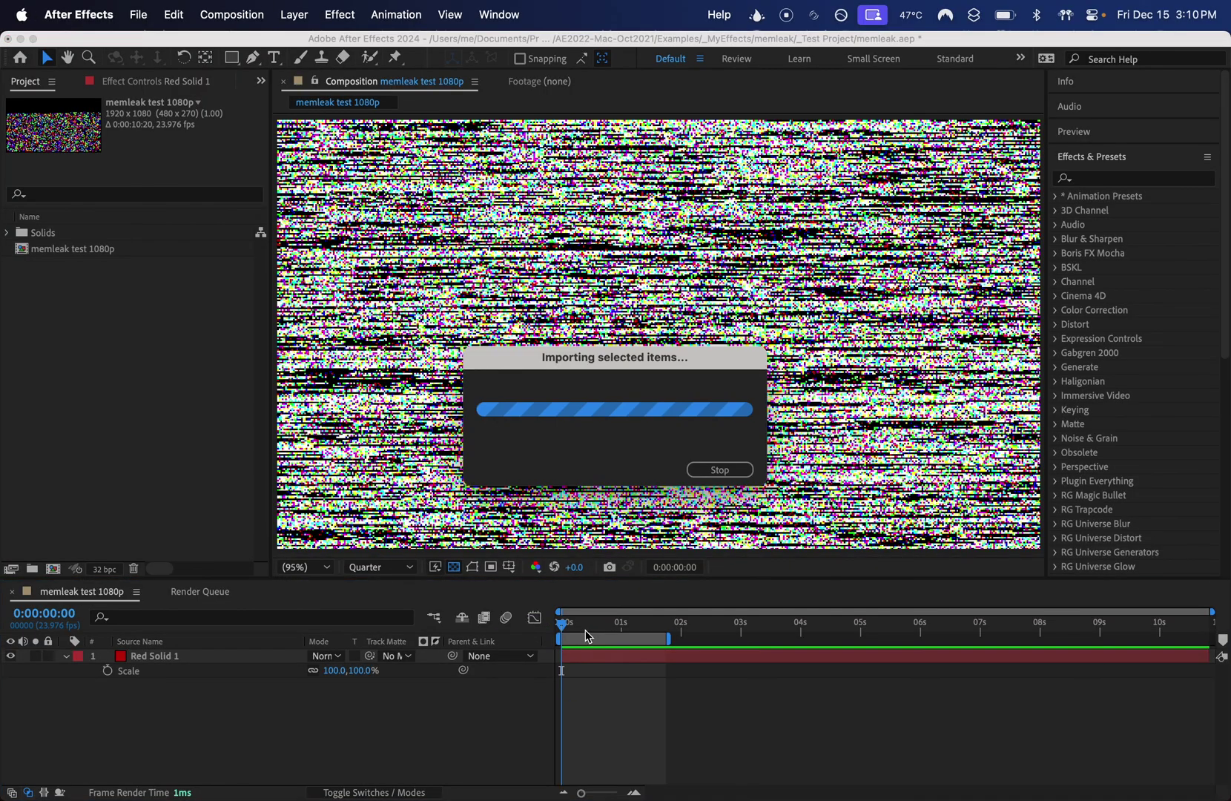
{"action": "key", "text": "s"}
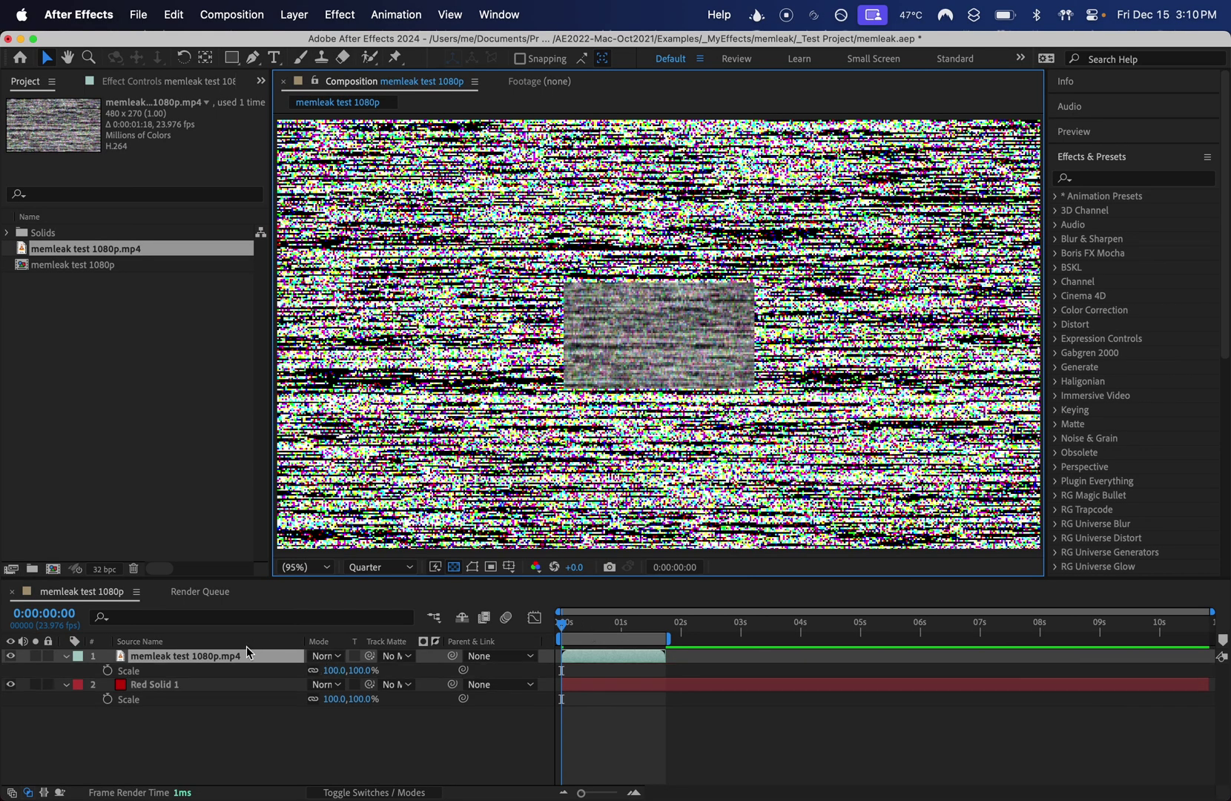
{"action": "right_click", "coordinate": [248, 656]}
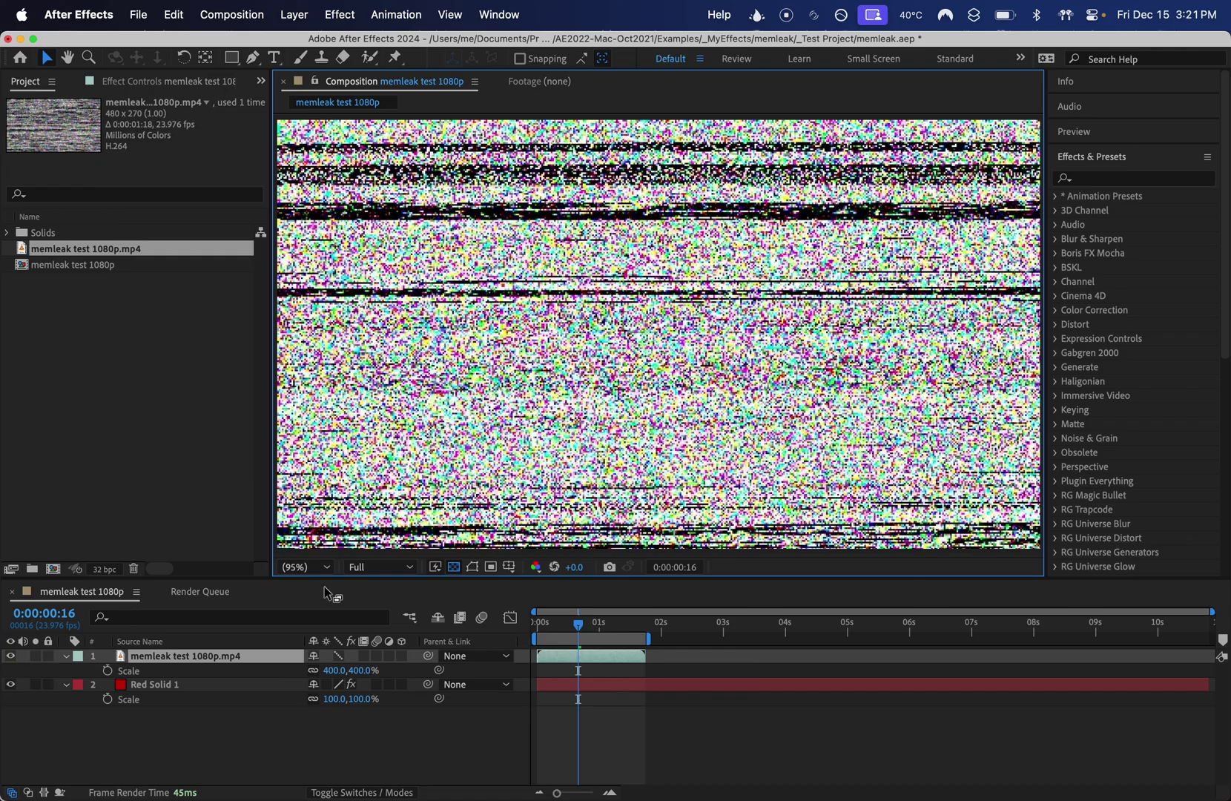
- Make the clip visible and switch the preview from Quarter back to Full resolution
{"action": "left_click", "coordinate": [391, 568]}
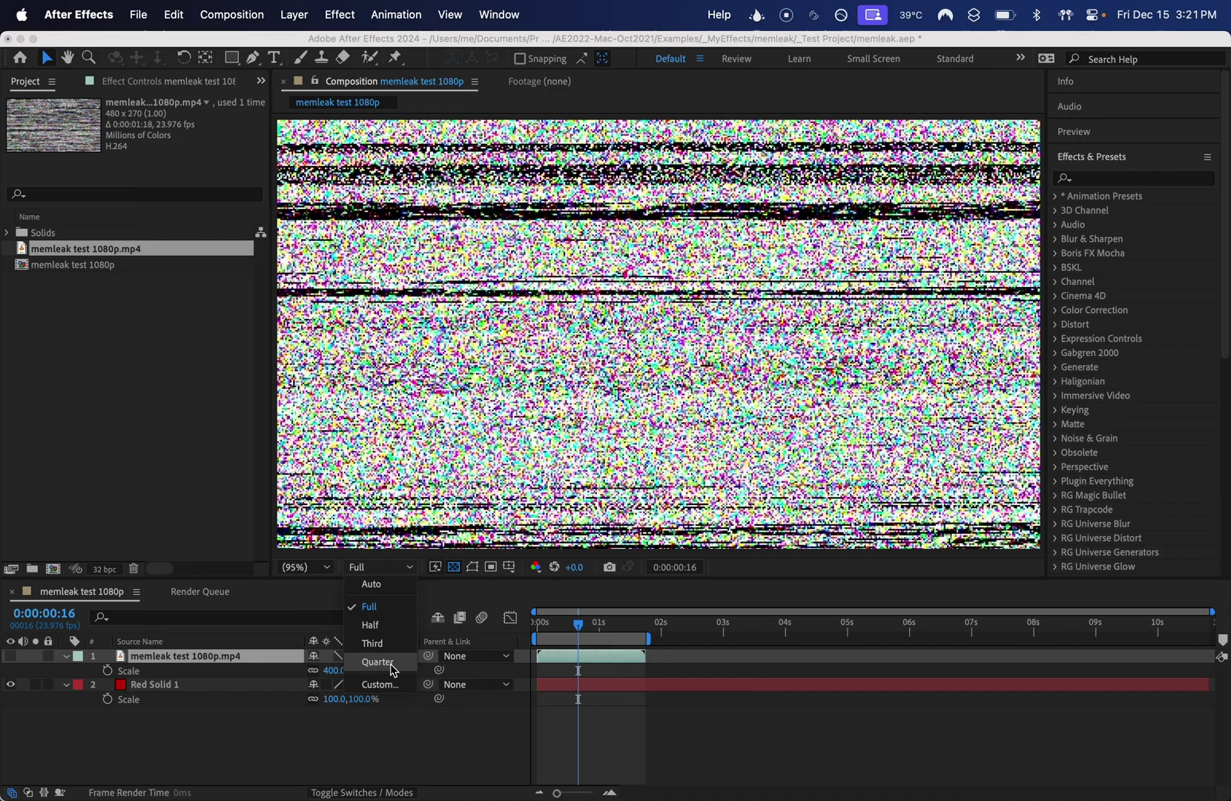
{"action": "left_click", "coordinate": [389, 665]}
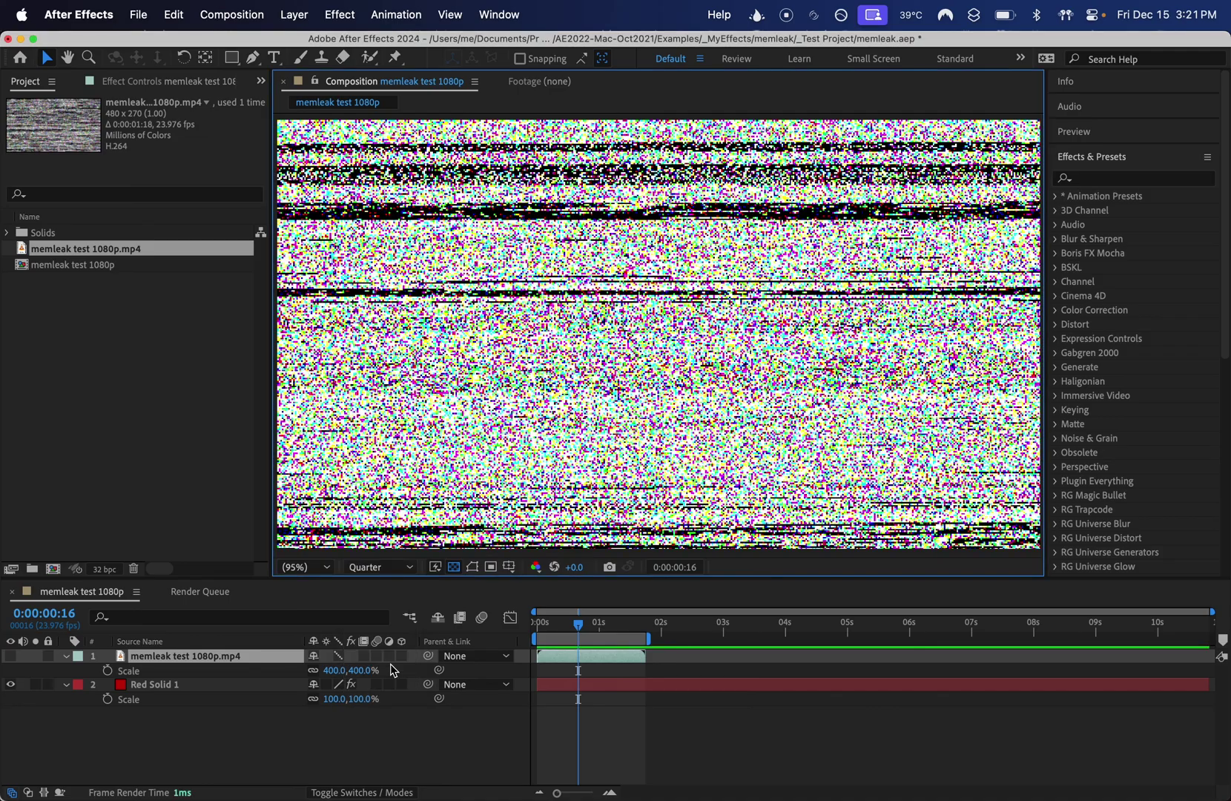
{"action": "left_click", "coordinate": [14, 657]}
{"action": "left_click", "coordinate": [372, 569]}
{"action": "left_click", "coordinate": [377, 604]}
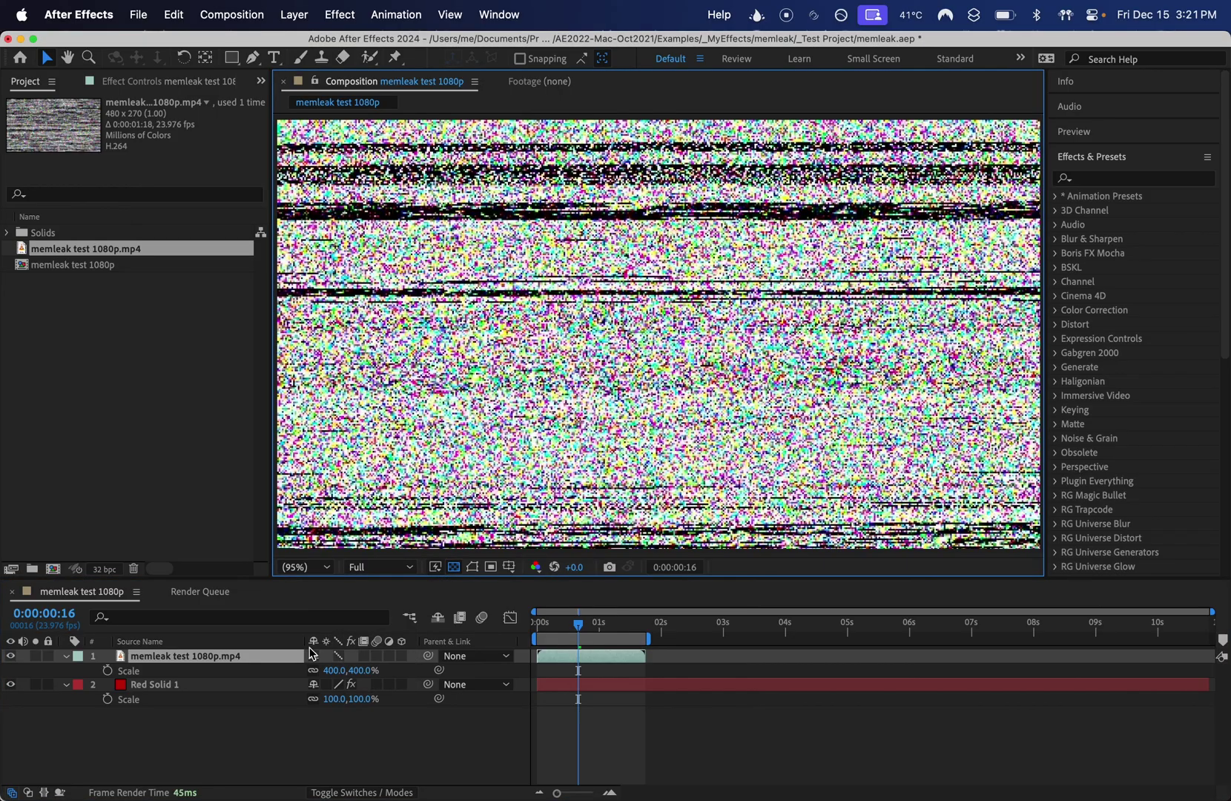
{"action": "left_click", "coordinate": [258, 660]}
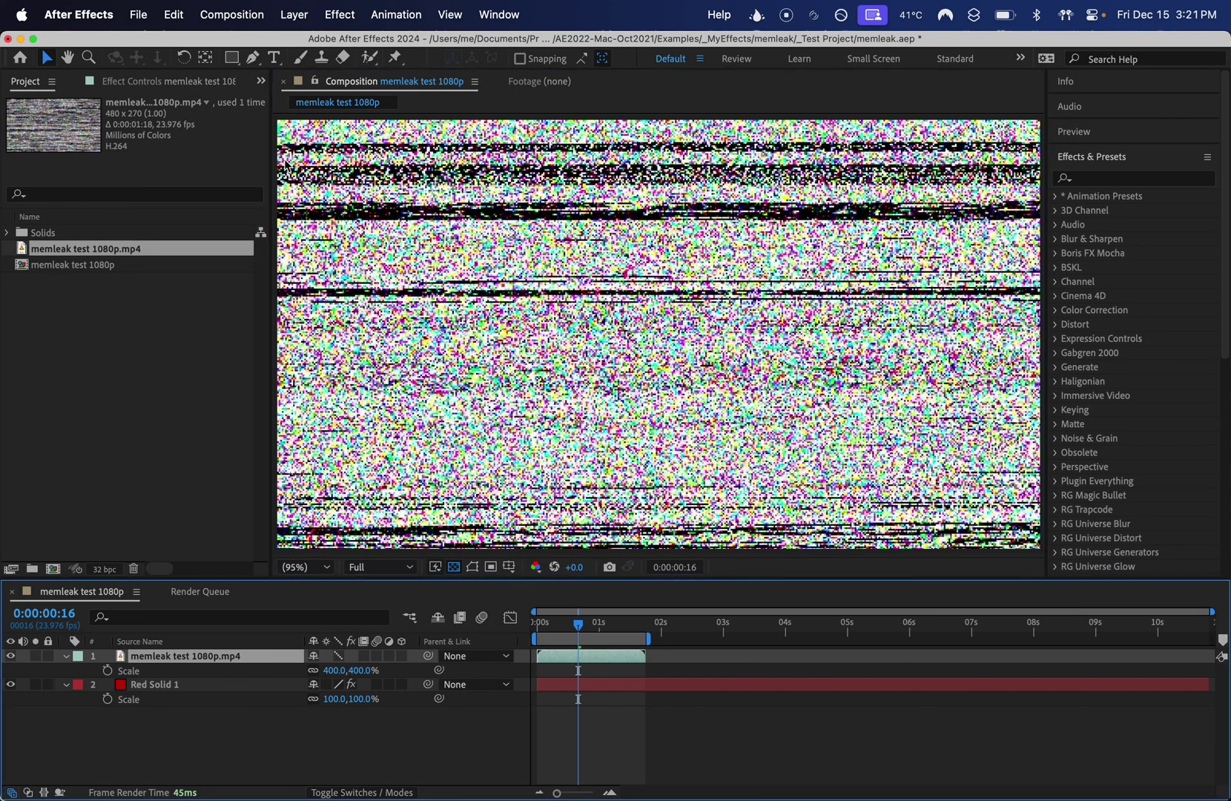
- Remove the MP4 layer, return to the composition start, and purge the disk cache
{"action": "left_click", "coordinate": [258, 14]}
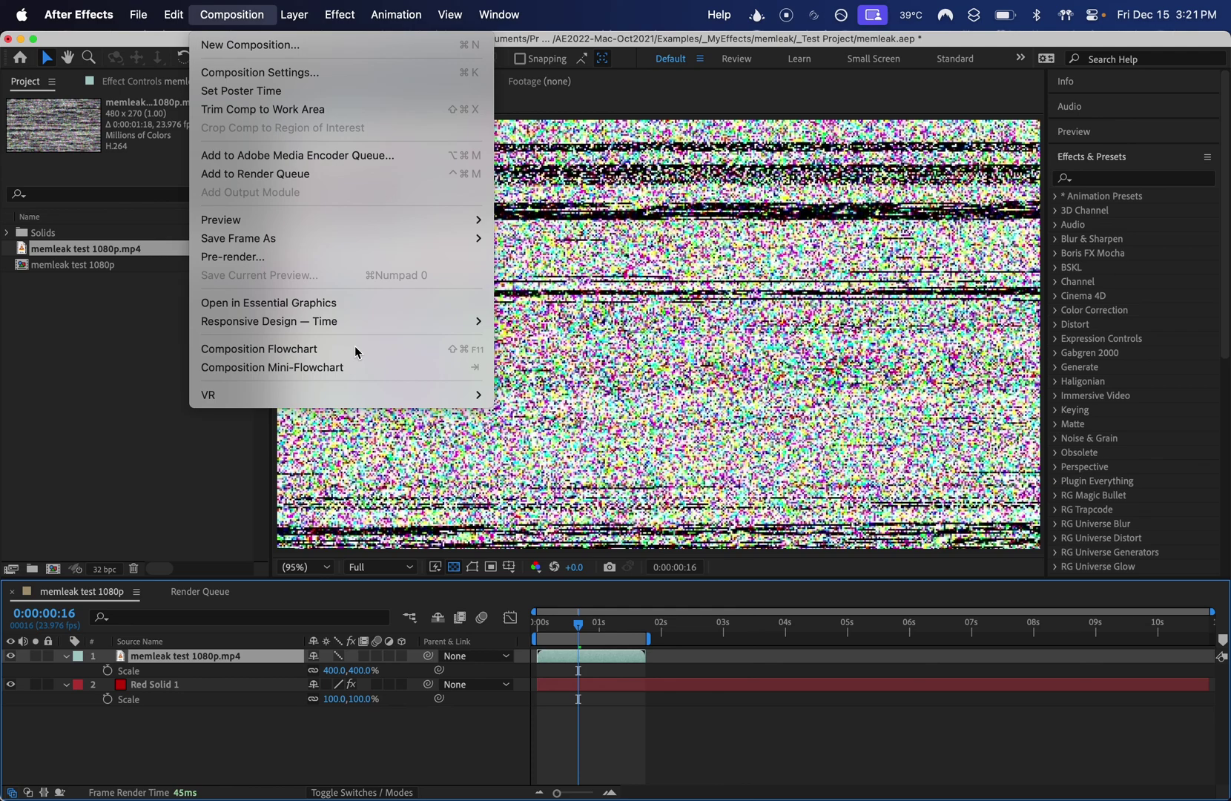
{"action": "left_click", "coordinate": [577, 630]}
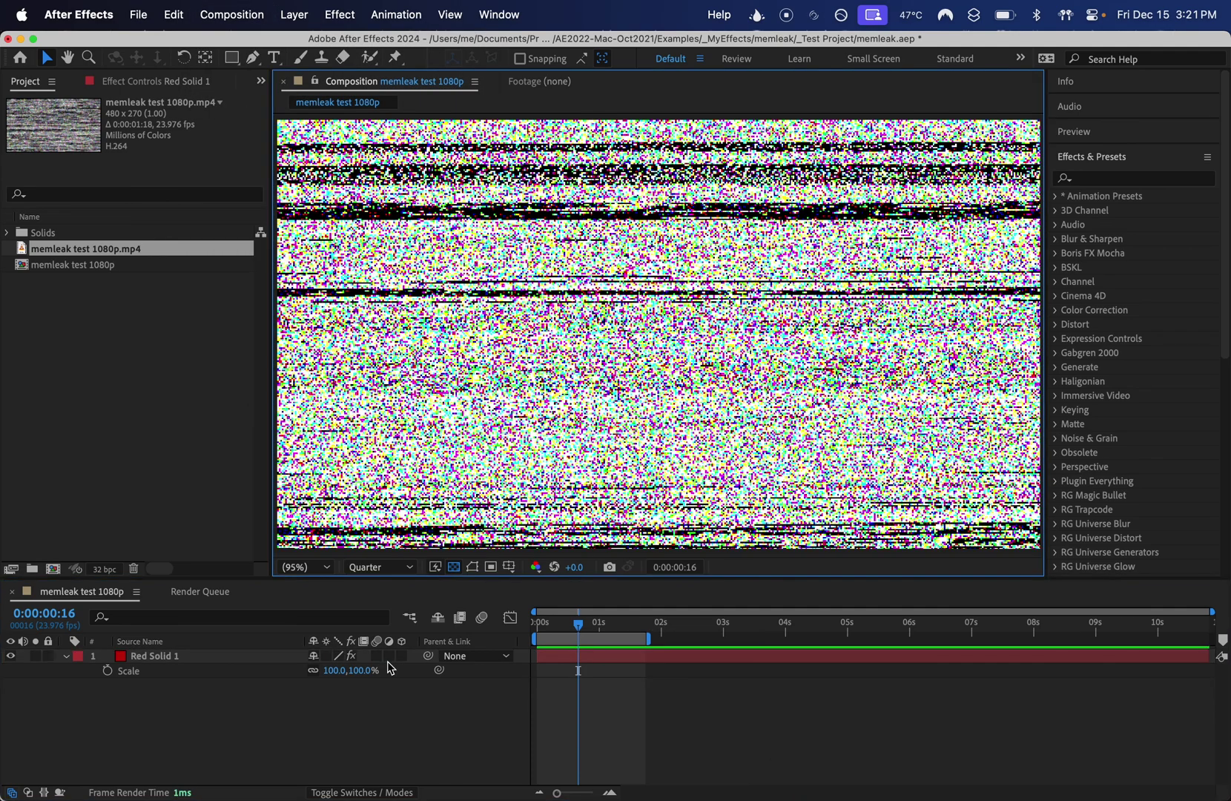
{"action": "left_click_drag", "start_coordinate": [589, 631], "coordinate": [536, 628]}
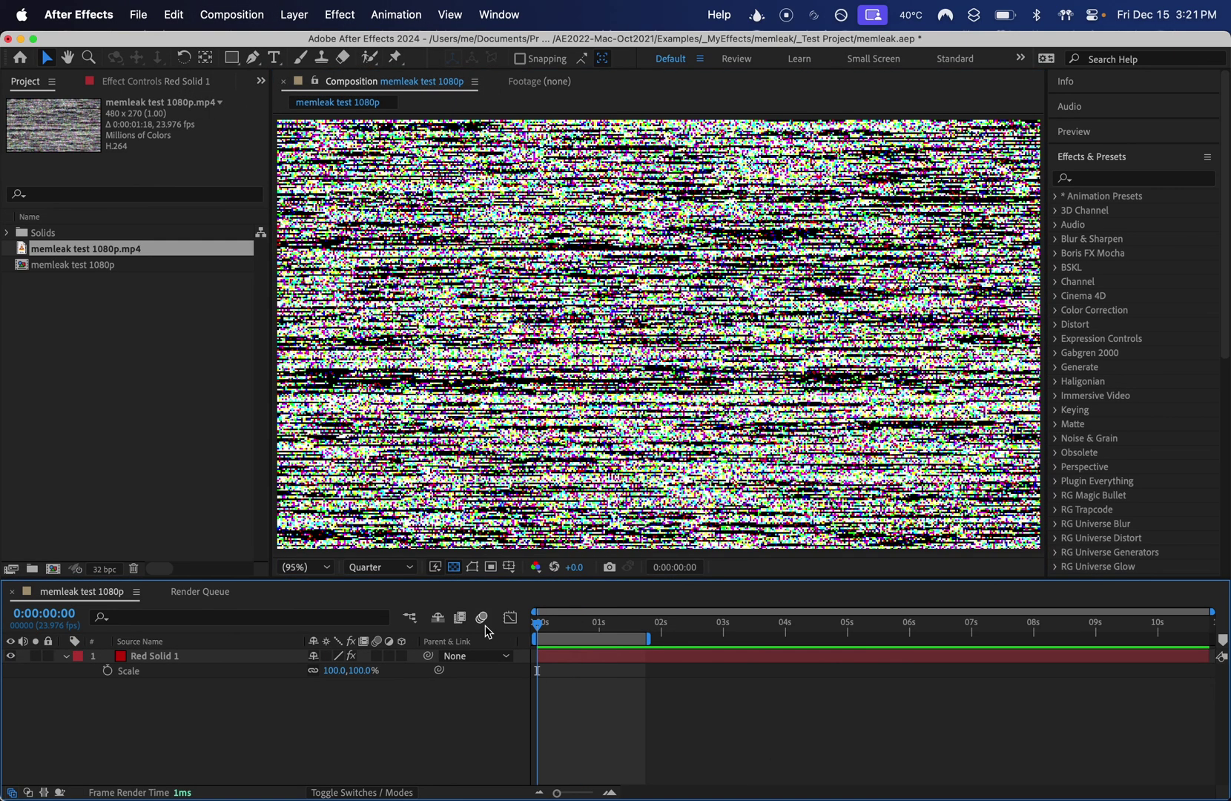
{"action": "key", "text": "super+alt+slash"}
- Play the glitch preview, then switch the project to 8 bpc and play it again
{"action": "key", "text": "space"}
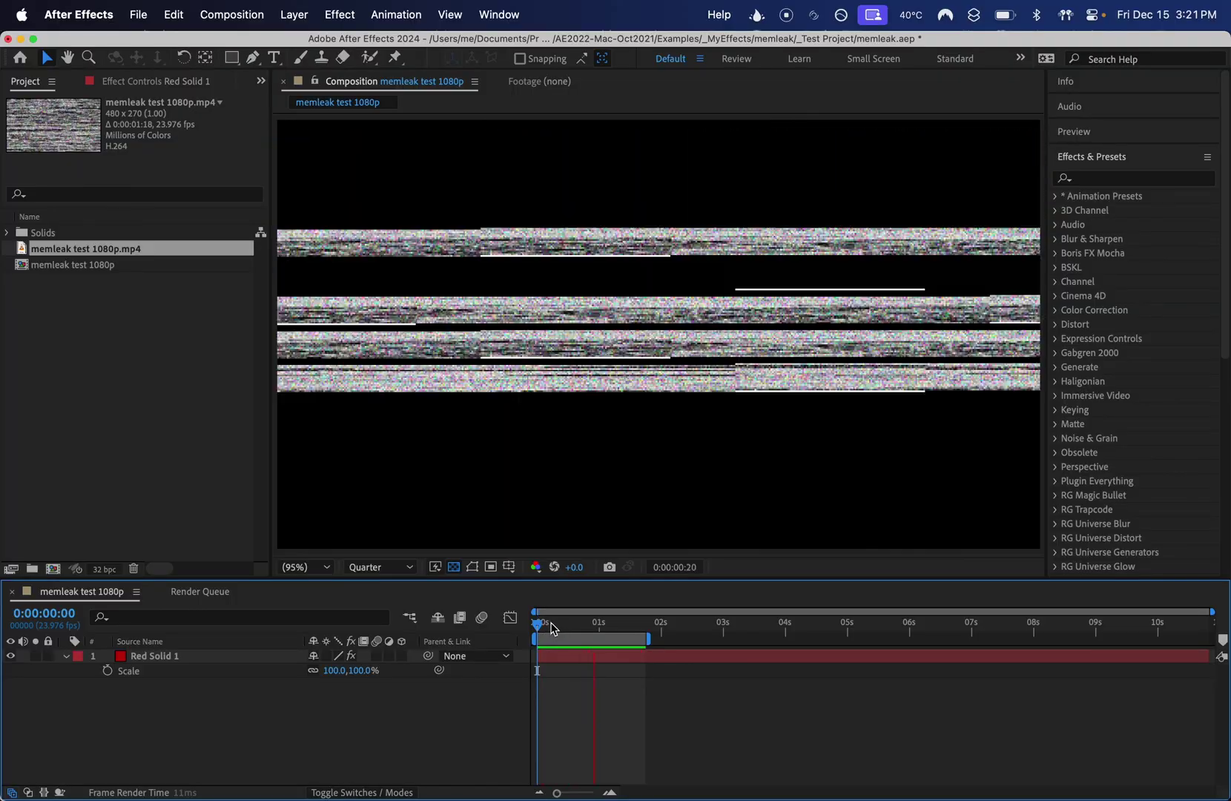
{"action": "left_click_drag", "start_coordinate": [551, 627], "coordinate": [542, 628]}
{"action": "left_click", "coordinate": [108, 569], "text": "alt"}
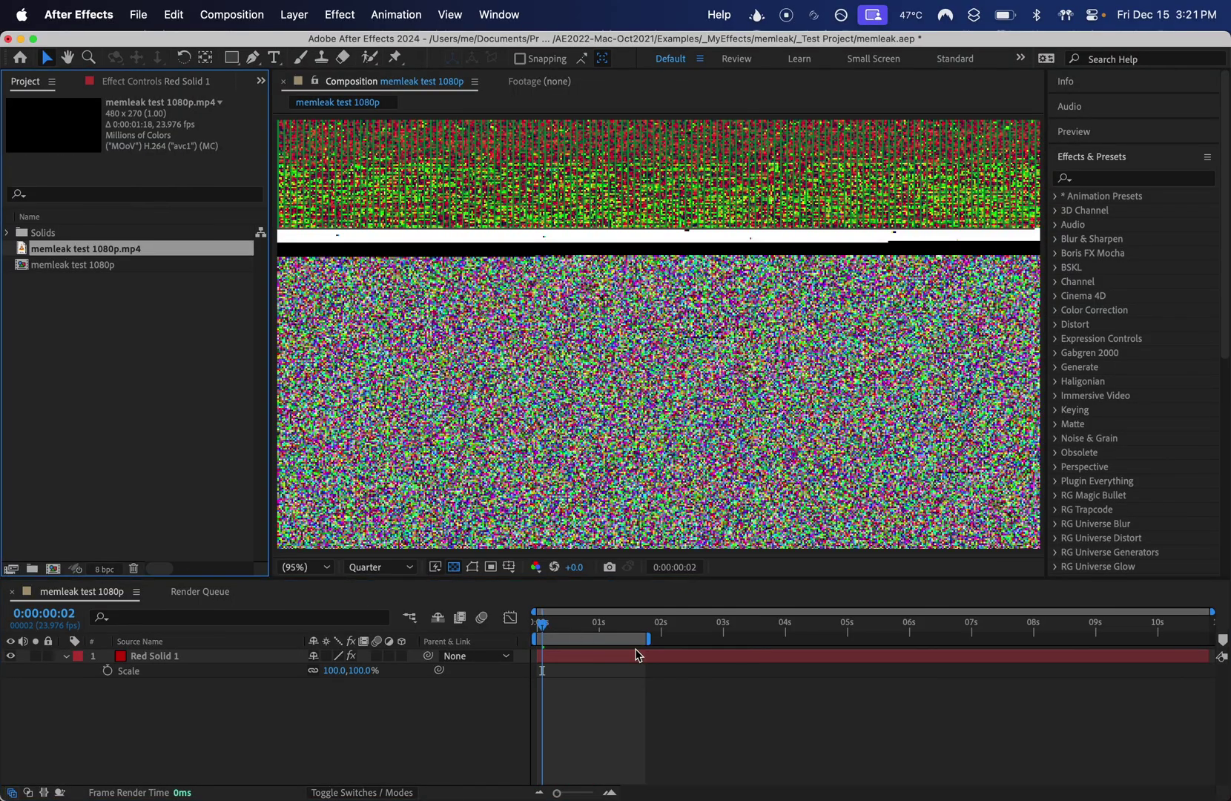
{"action": "key", "text": "space"}
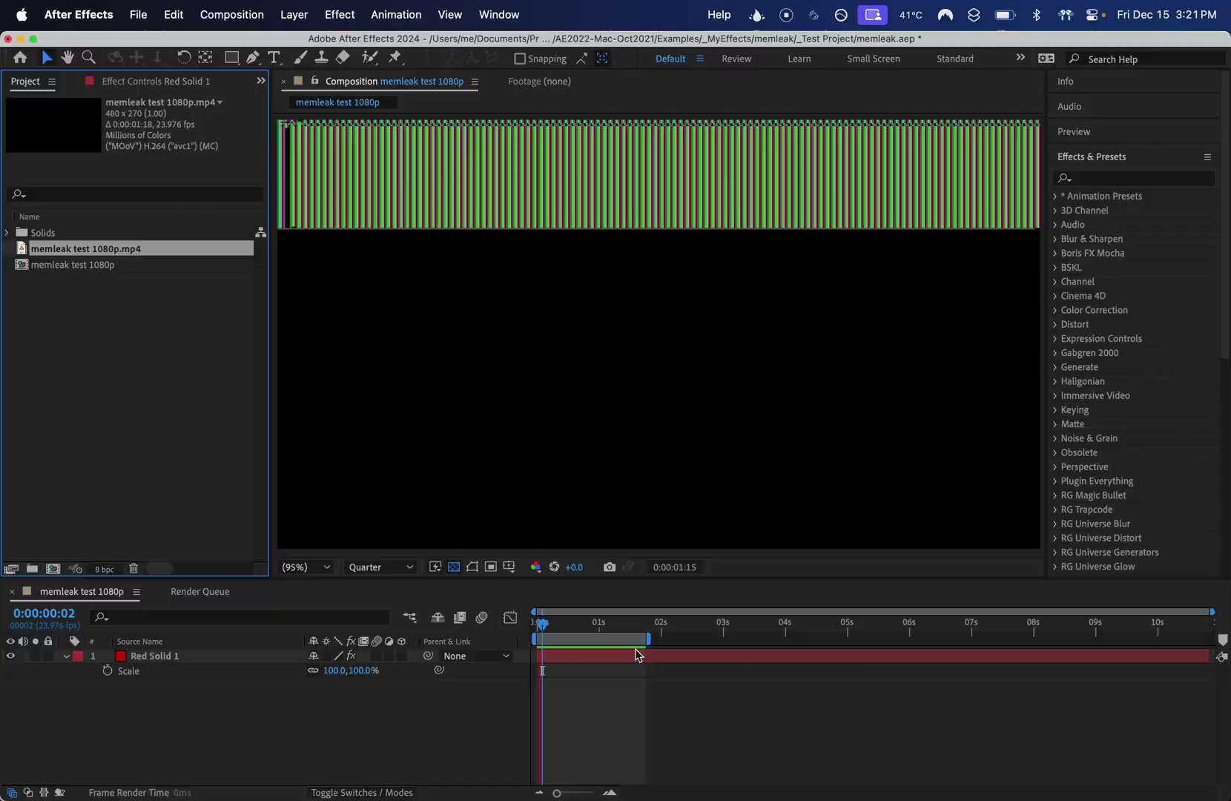